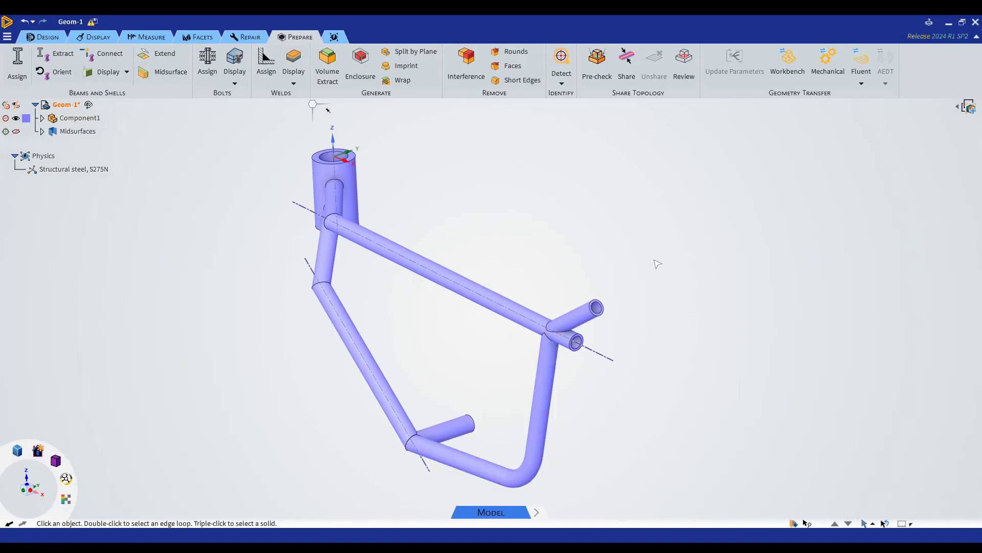
# - Hide the solid tube component (Component1) so only the translucent midsurface frame remains
pyautogui.moveTo(556, 257)
pyautogui.mouseDown(button='middle')
pyautogui.moveTo(499, 246)
pyautogui.moveTo(561, 241)
pyautogui.moveTo(575, 256)
pyautogui.mouseUp(button='middle')
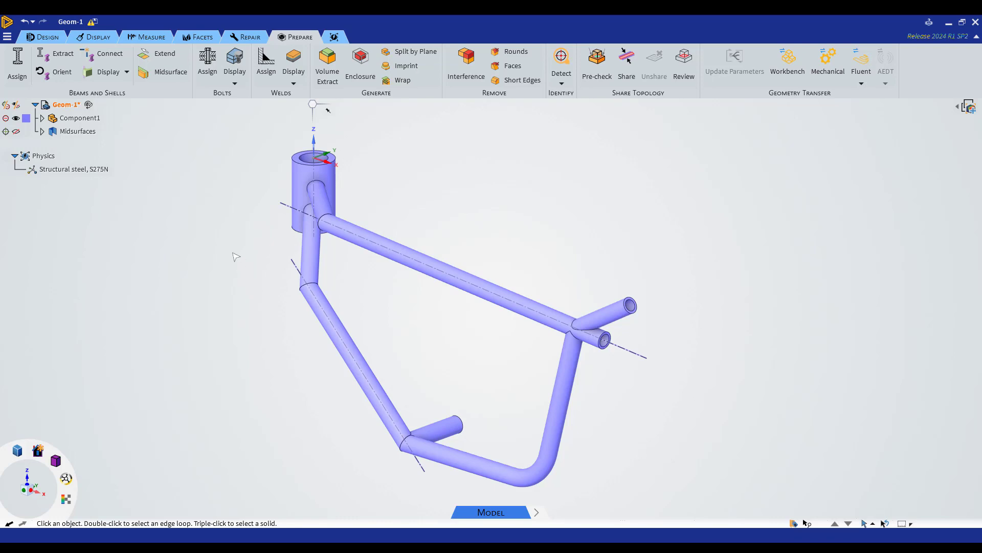
pyautogui.click(72, 119)
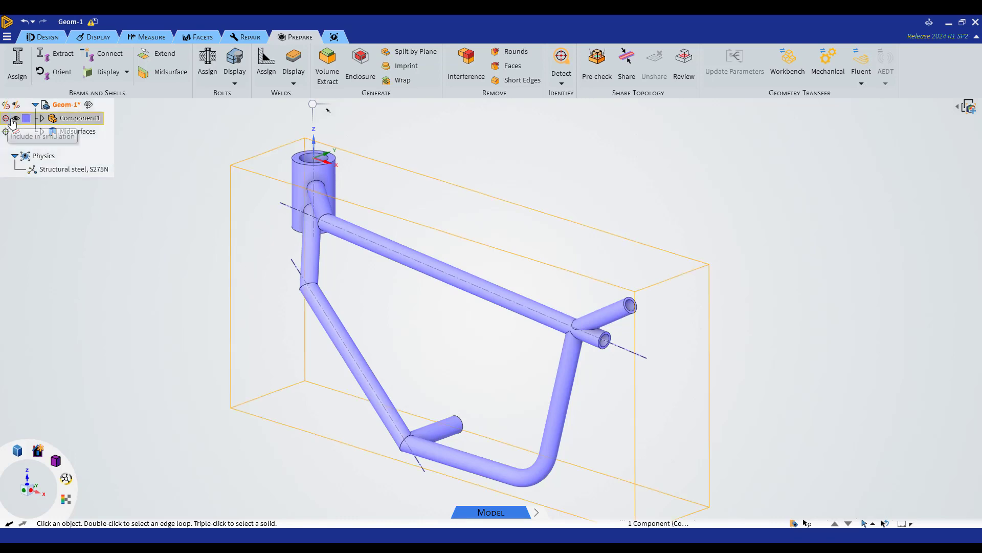
pyautogui.click(16, 119)
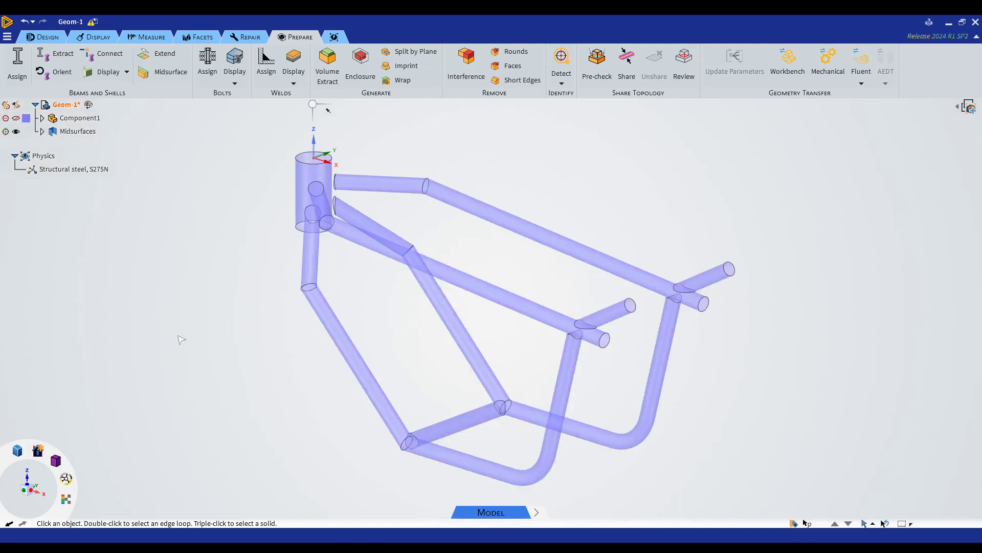
# - Inspect the midsurface tubes and their joints from several angles, ending on a side-on view
pyautogui.click(310, 255)
pyautogui.click(498, 195)
pyautogui.moveTo(532, 181)
pyautogui.mouseDown(button='middle')
pyautogui.moveTo(518, 183)
pyautogui.moveTo(543, 176)
pyautogui.mouseUp(button='middle')
pyautogui.scroll(-3, 454, 175)
pyautogui.scroll(6, 603, 226)
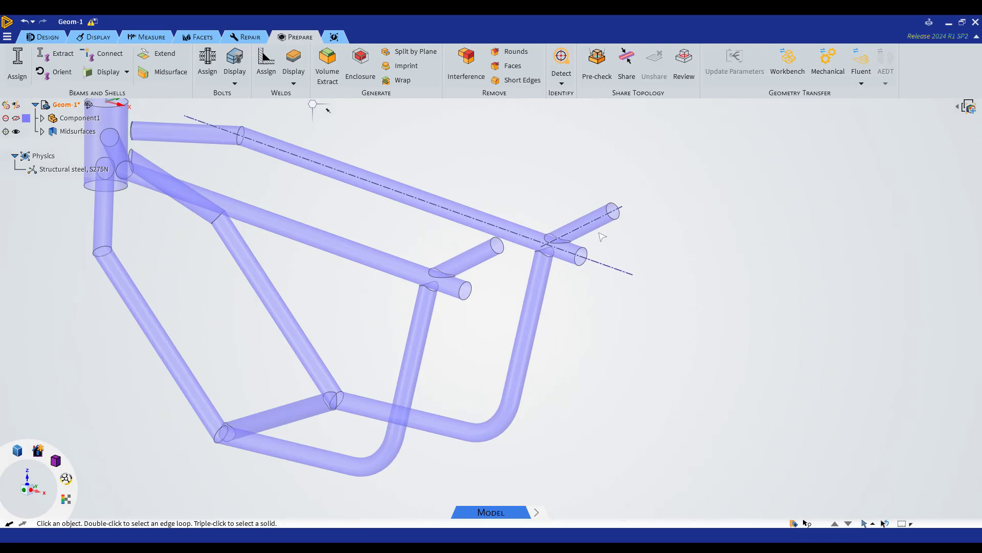
pyautogui.click(596, 233)
pyautogui.click(599, 249)
pyautogui.moveTo(600, 248); pyautogui.dragTo(631, 250, button='middle')
pyautogui.scroll(-10, 631, 325)
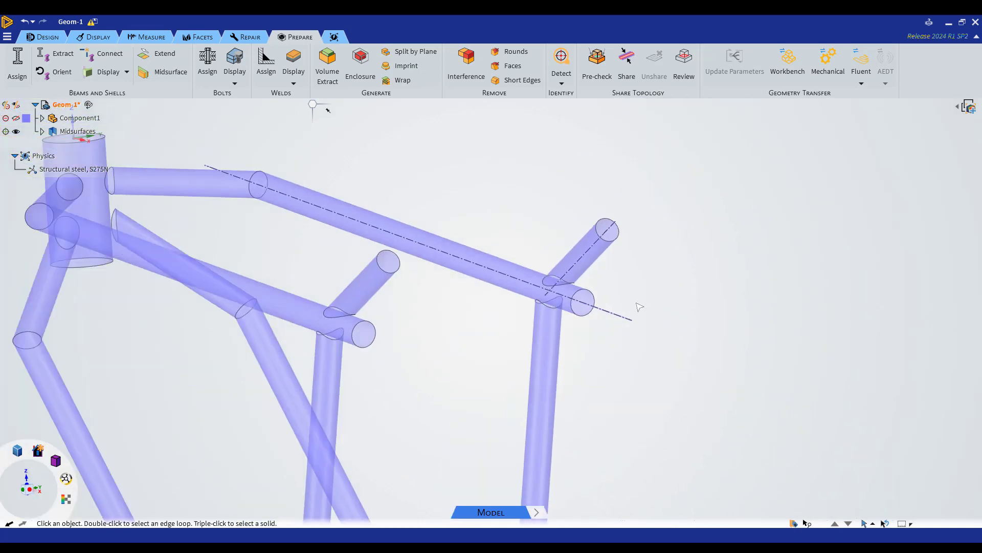
pyautogui.moveTo(446, 160); pyautogui.dragTo(497, 181, button='middle')
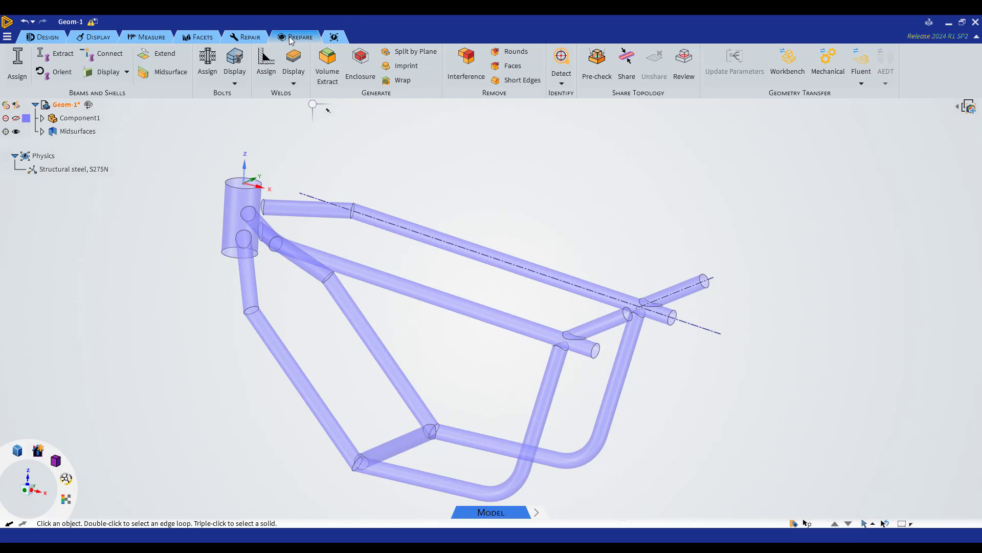
# - Start a fillet weld assignment and raise the maximum detection distance from 0.1 mm to 5 mm
pyautogui.click(269, 74)
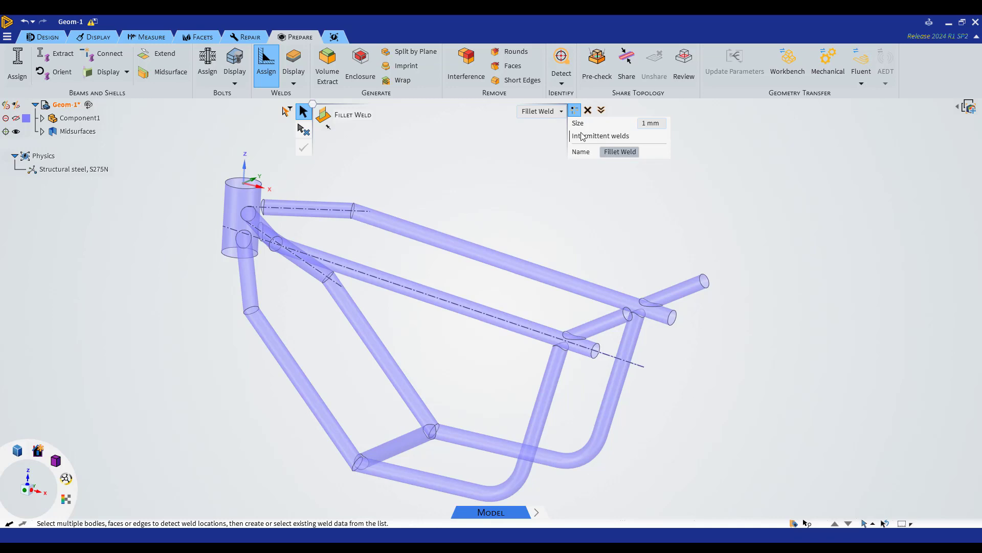
pyautogui.click(602, 111)
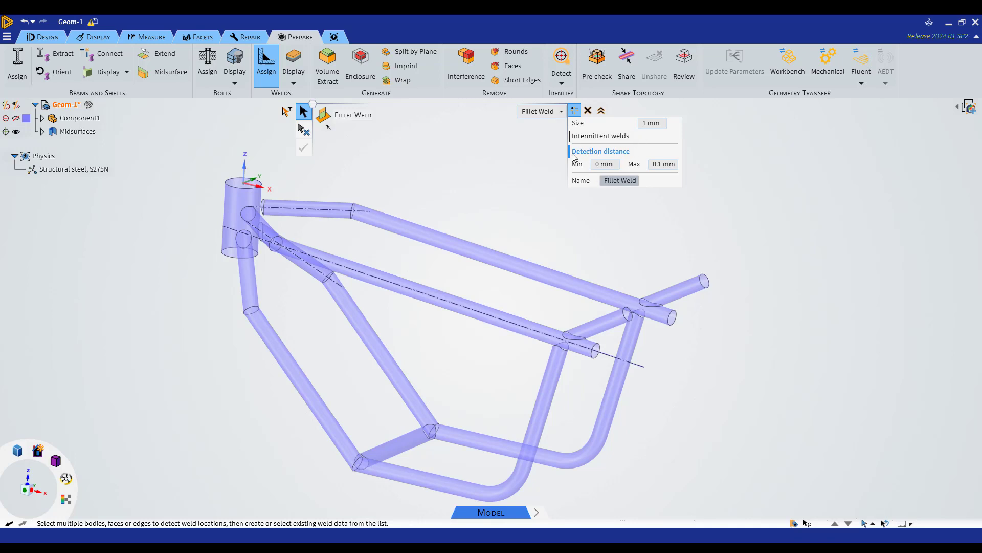
pyautogui.click(661, 164)
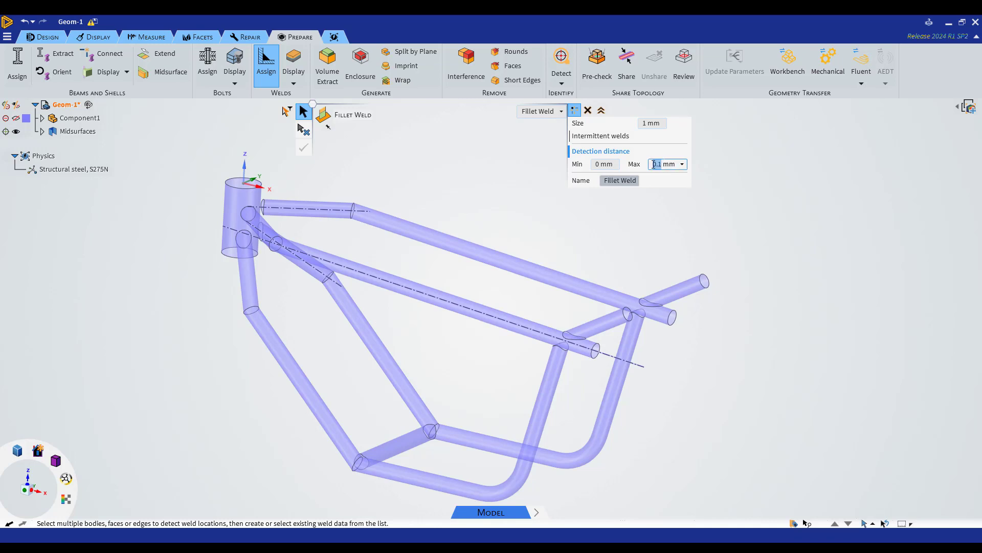
pyautogui.moveTo(663, 164); pyautogui.dragTo(664, 163)
pyautogui.write('5')
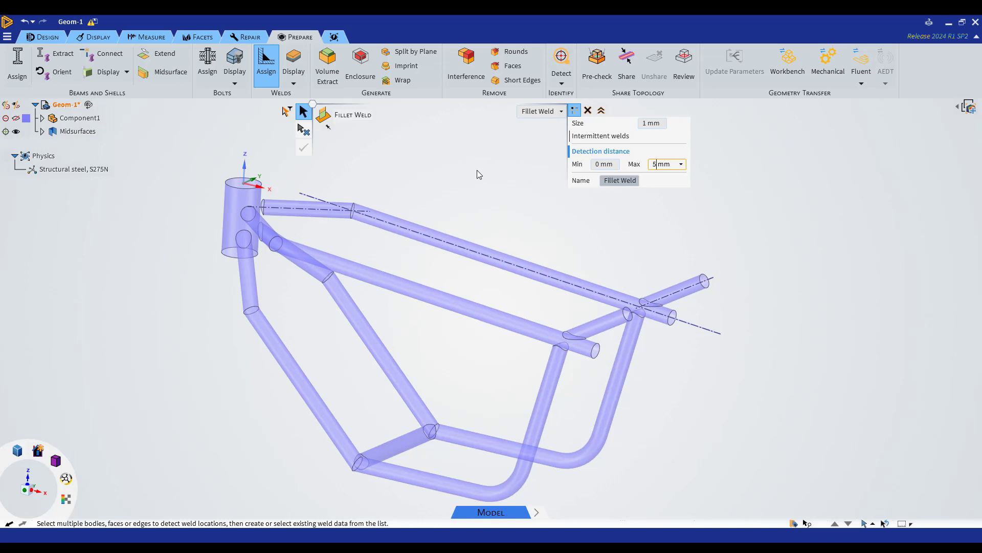
pyautogui.scroll(-3, 476, 170)
# - Box-select all eight frame bodies and check the pink fillet weld previews at each joint
pyautogui.moveTo(247, 158); pyautogui.dragTo(684, 416)
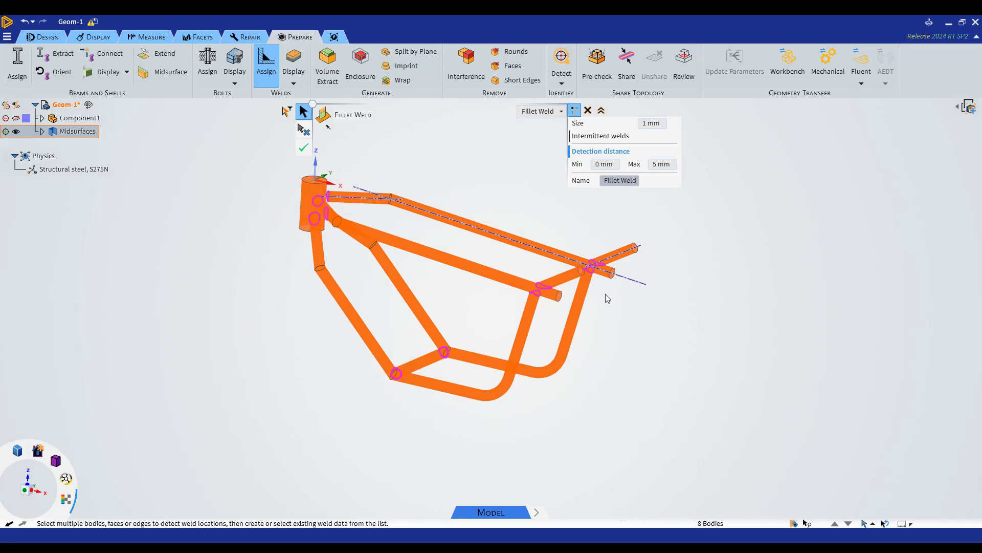
pyautogui.scroll(-2, 548, 286)
pyautogui.scroll(5, 548, 285)
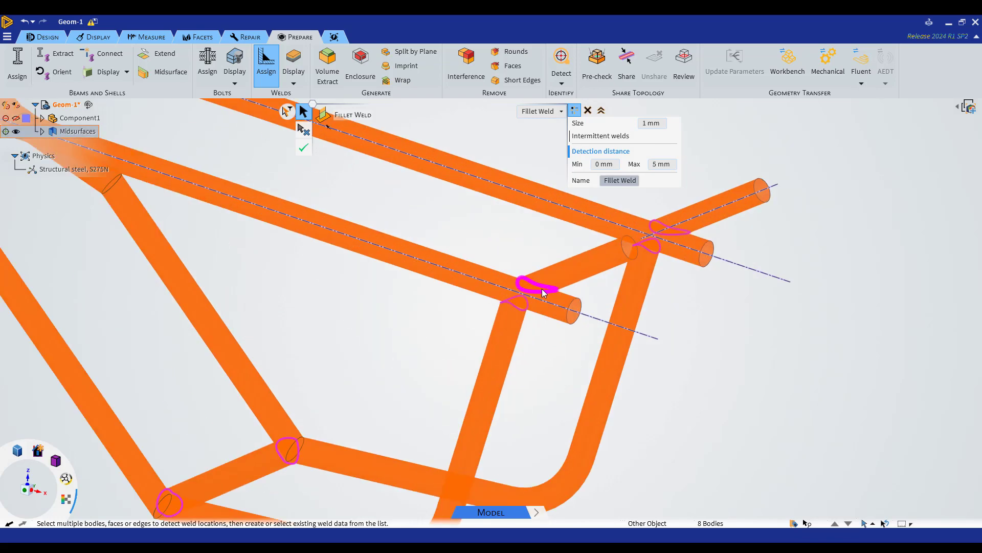
pyautogui.scroll(-5, 483, 218)
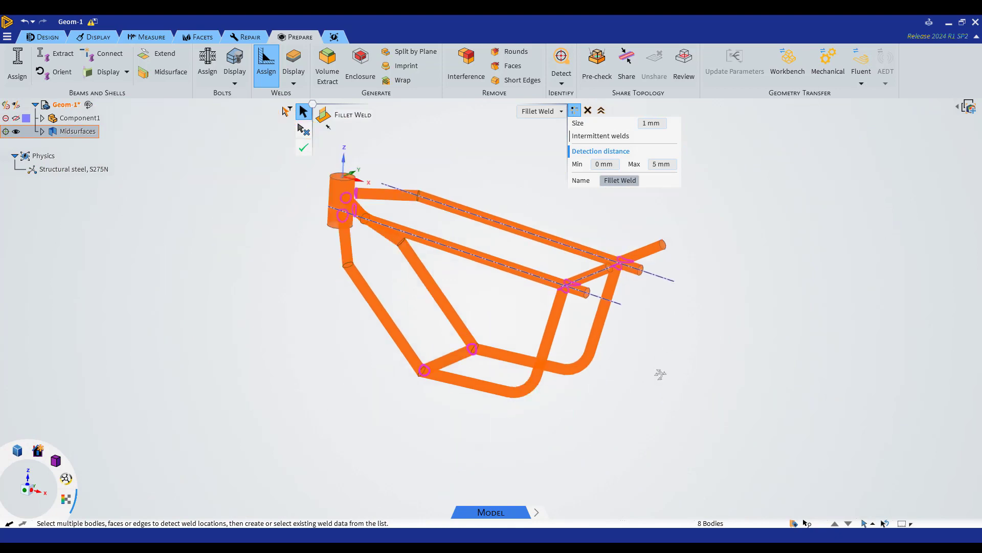
pyautogui.moveTo(660, 374)
pyautogui.mouseDown(button='middle')
pyautogui.moveTo(559, 357)
pyautogui.moveTo(629, 340)
pyautogui.moveTo(667, 354)
pyautogui.moveTo(665, 366)
pyautogui.mouseUp(button='middle')
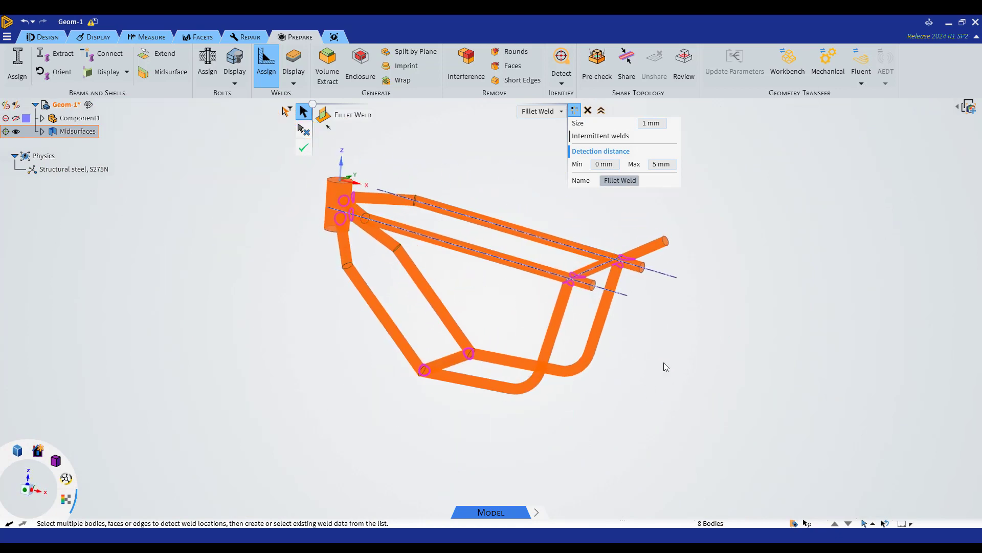
# - Accept the previewed fillet welds and expand the Welds > 1 mm group in the Structure tree
pyautogui.click(303, 148)
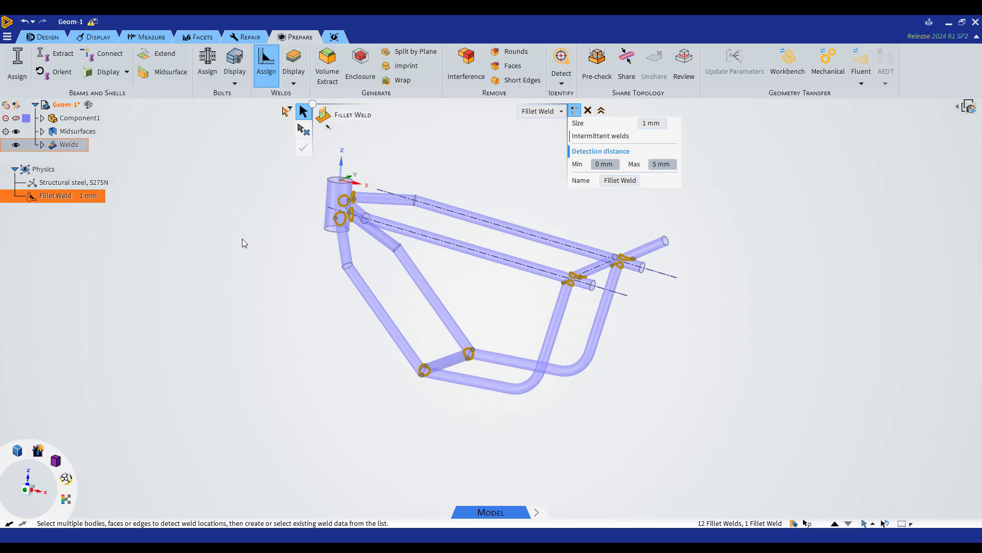
pyautogui.click(54, 198)
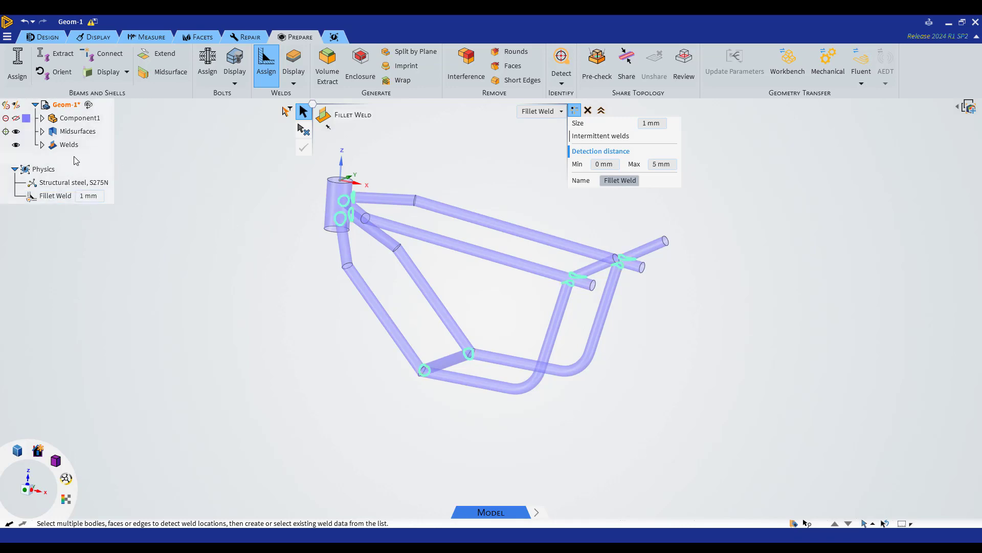
pyautogui.click(52, 147)
pyautogui.click(43, 149)
pyautogui.click(53, 160)
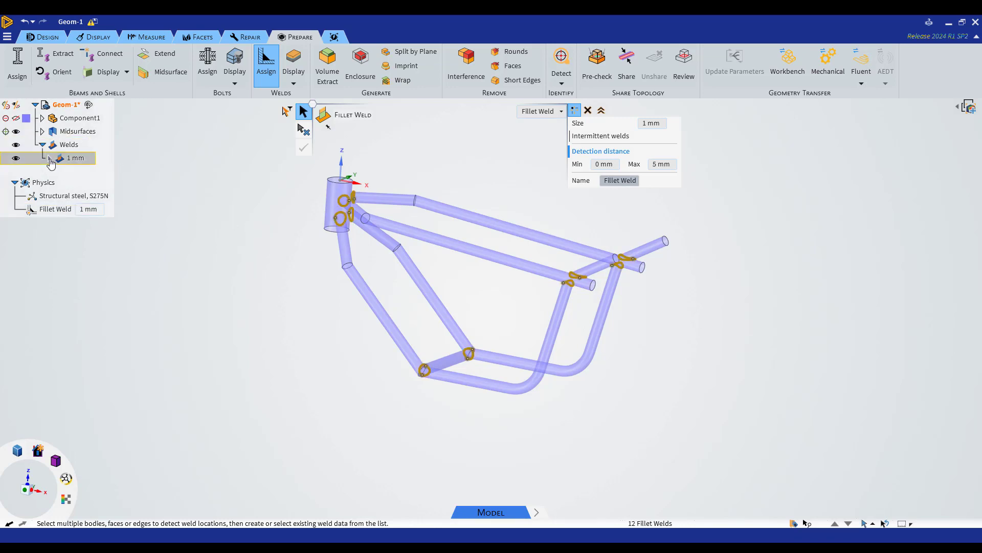
pyautogui.click(48, 159)
# - Review each of the twelve 1 mm continuous weld seams, then collapse the Welds group
pyautogui.click(101, 172)
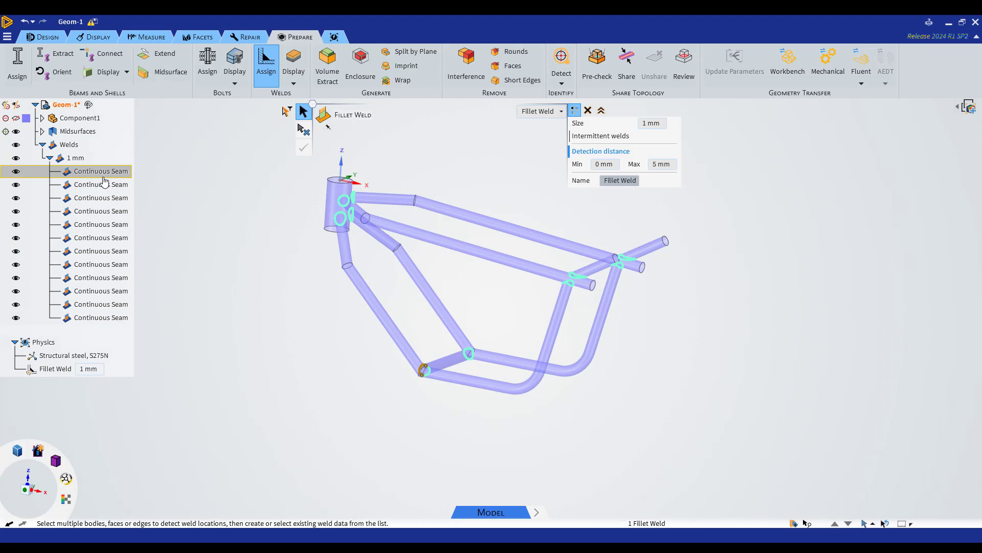
pyautogui.click(102, 186)
pyautogui.click(102, 198)
pyautogui.click(102, 214)
pyautogui.click(100, 225)
pyautogui.click(97, 238)
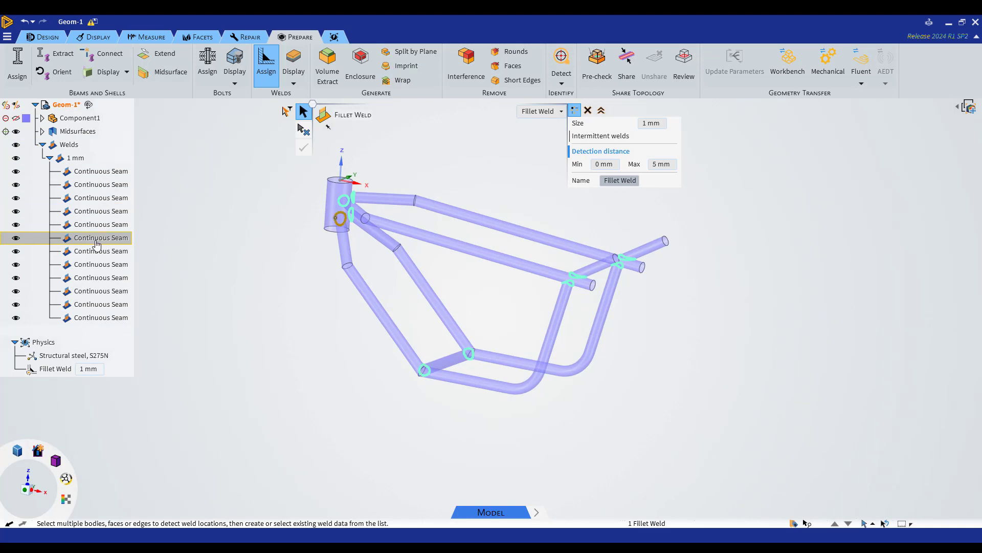
pyautogui.click(94, 252)
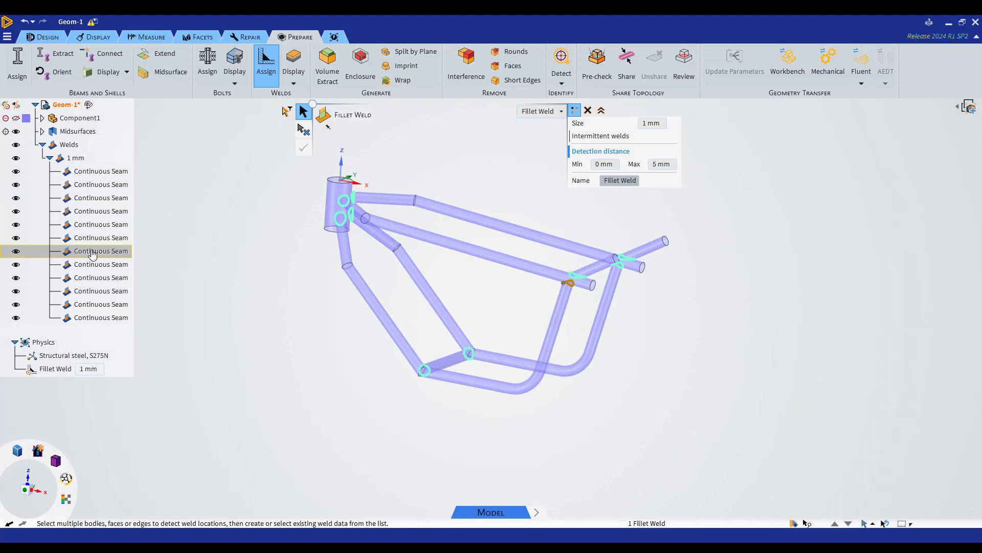
pyautogui.click(93, 265)
pyautogui.click(93, 278)
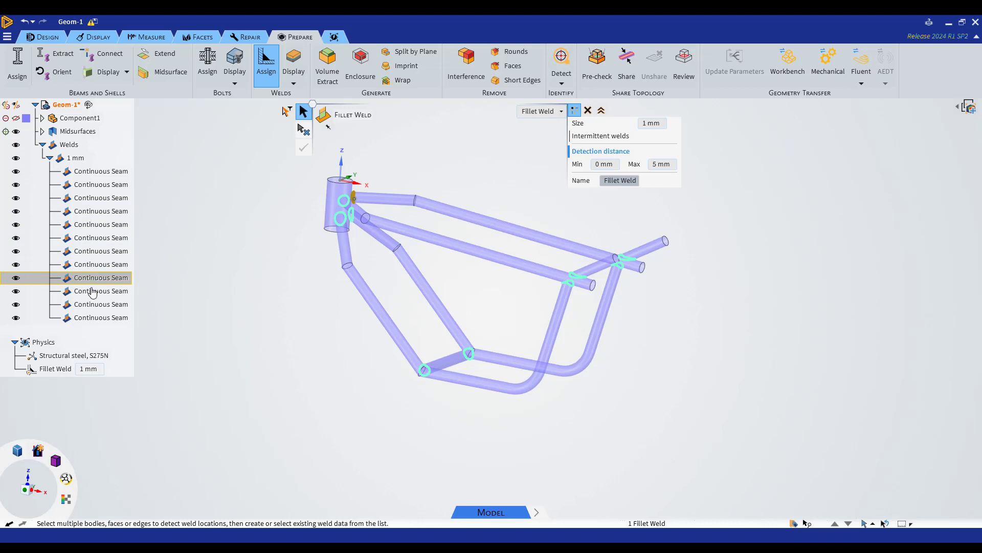
pyautogui.click(93, 292)
pyautogui.click(90, 305)
pyautogui.click(87, 318)
pyautogui.click(216, 245)
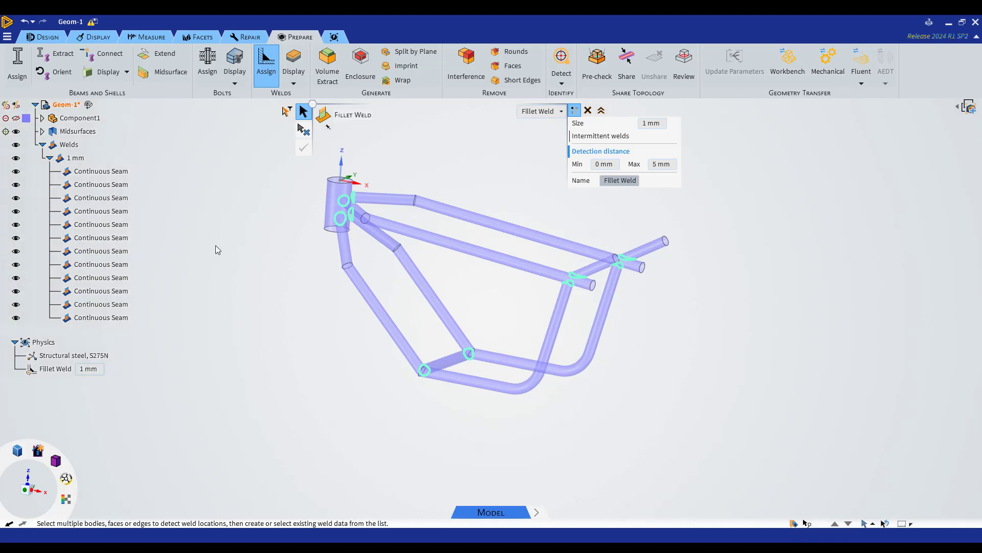
pyautogui.click(69, 145)
pyautogui.click(42, 144)
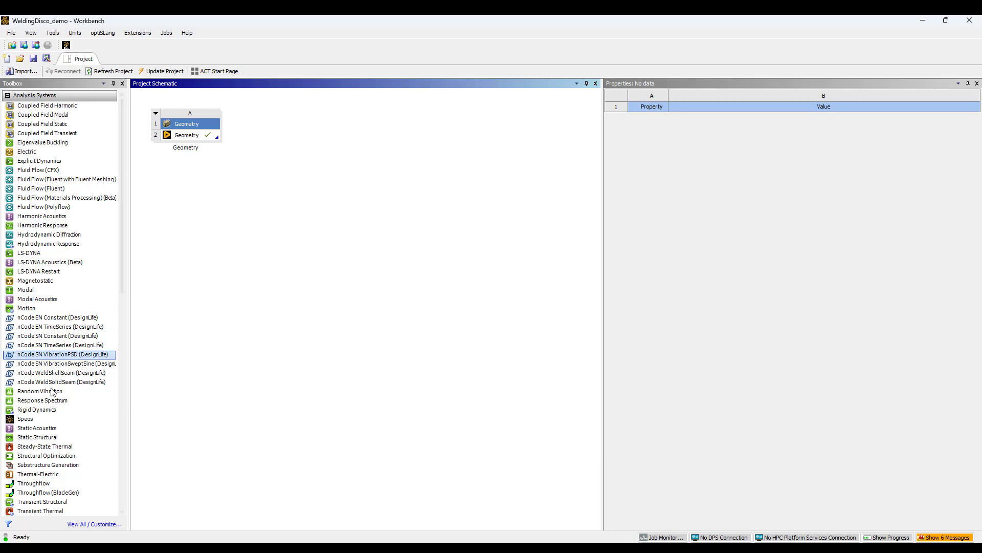
# - Link a Static Structural analysis to the Geometry cell, refresh its Model, and open it in Mechanical
pyautogui.moveTo(42, 438); pyautogui.dragTo(186, 140)
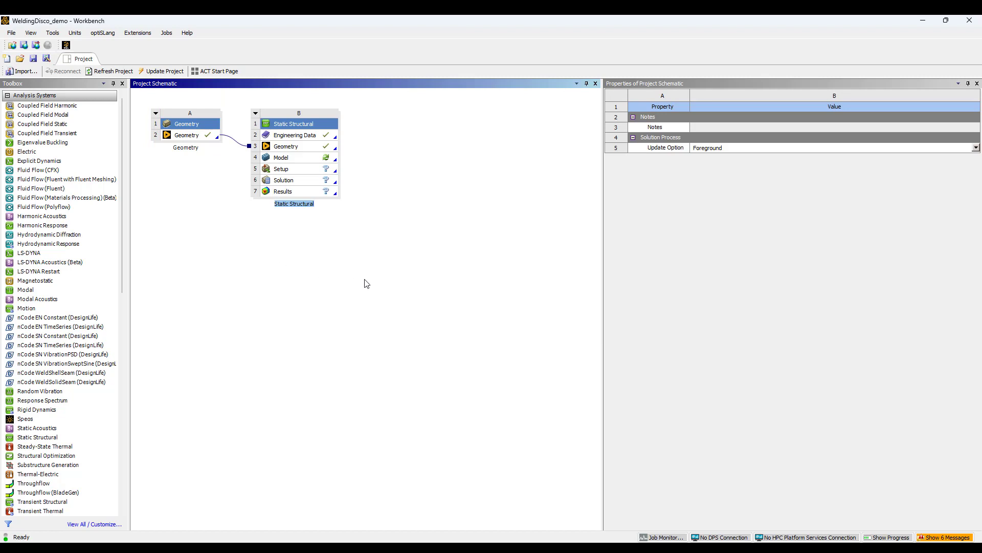
pyautogui.rightClick(286, 158)
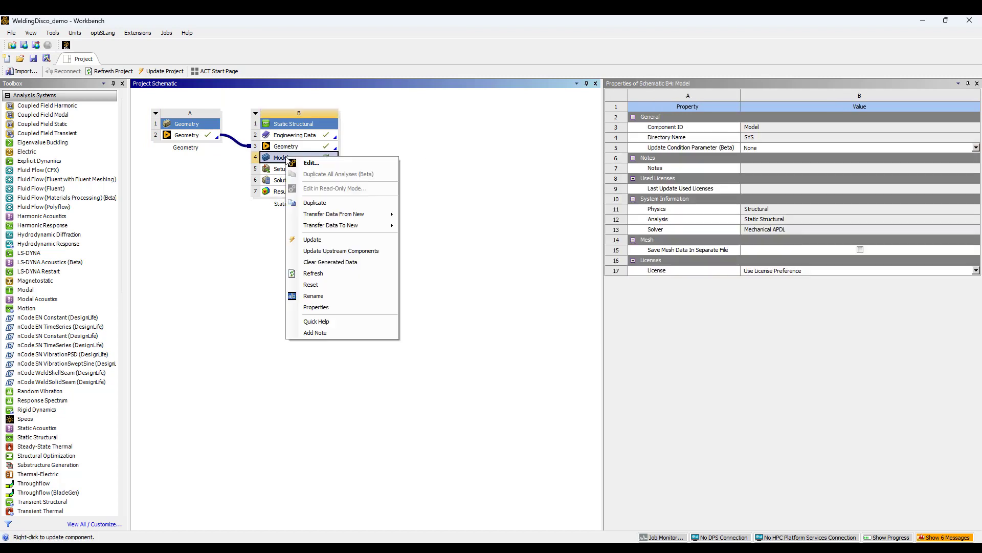
pyautogui.click(332, 274)
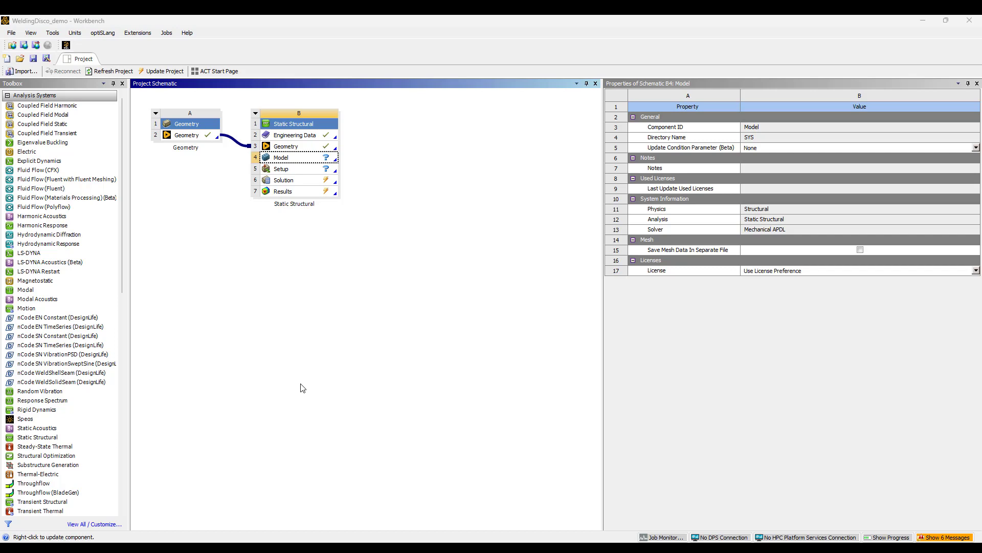
pyautogui.click(286, 159)
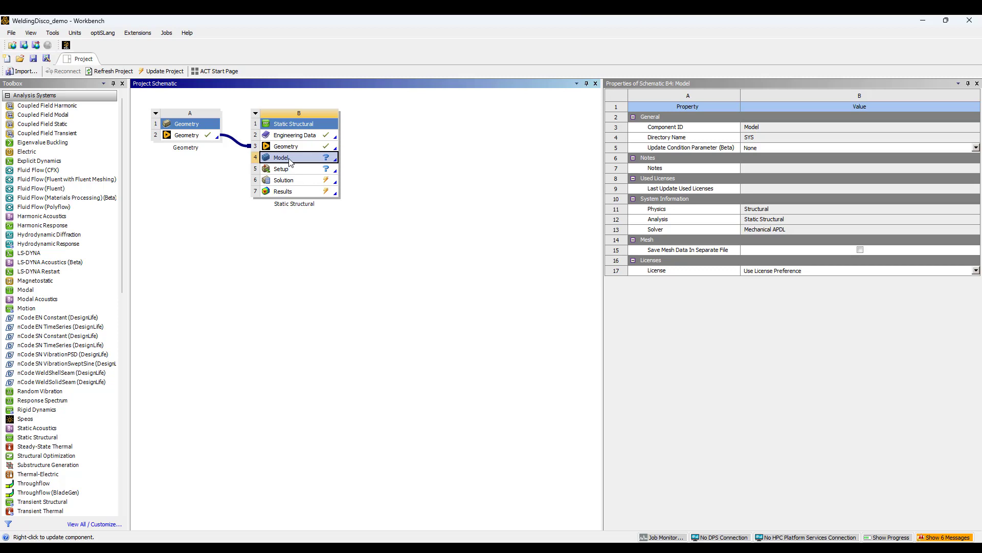
pyautogui.doubleClick(290, 161)
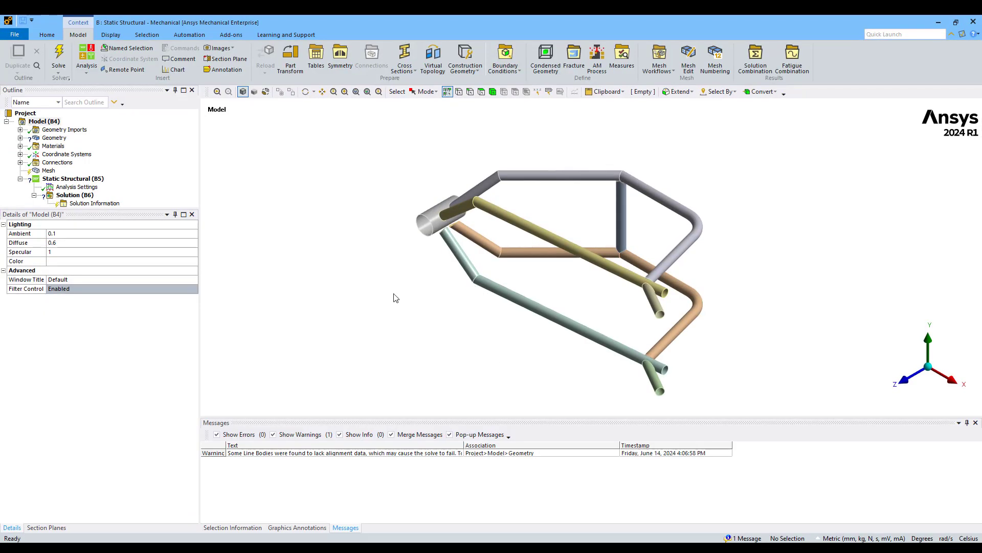
# - Inspect the first Fillet Weld Id -1 line body: a flexible Beam in Structural Steel, no cross section
pyautogui.moveTo(394, 300); pyautogui.dragTo(403, 213, button='middle')
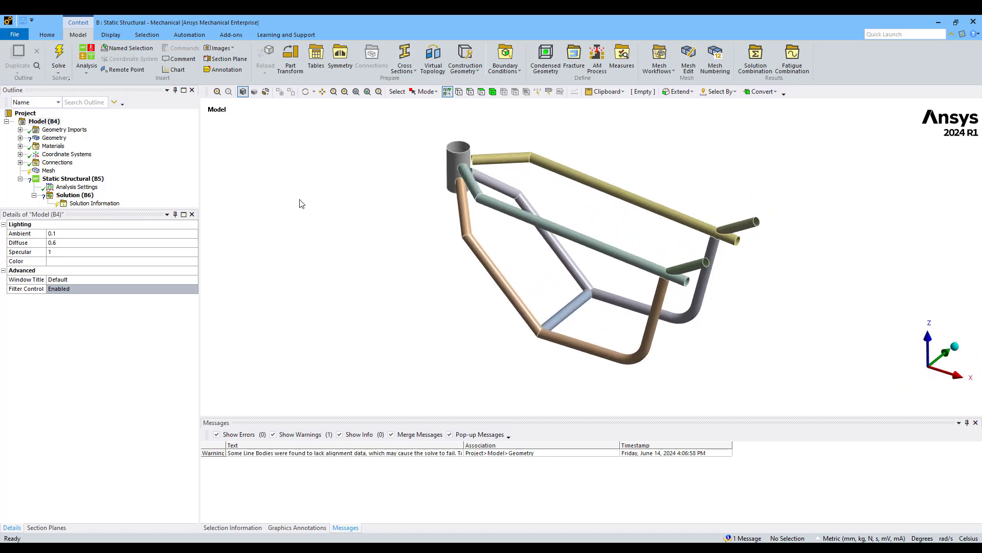
pyautogui.moveTo(99, 209); pyautogui.dragTo(99, 342)
pyautogui.click(20, 138)
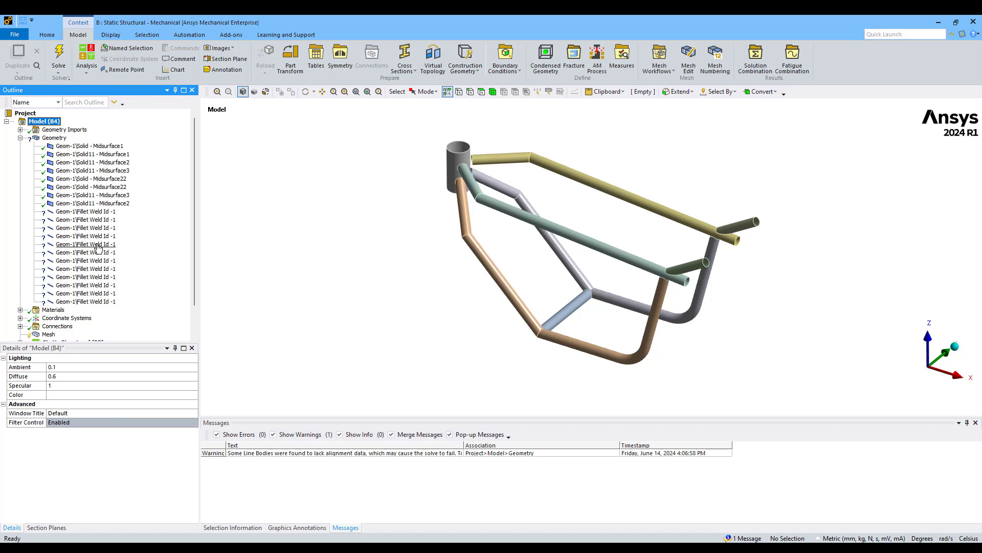
pyautogui.click(82, 212)
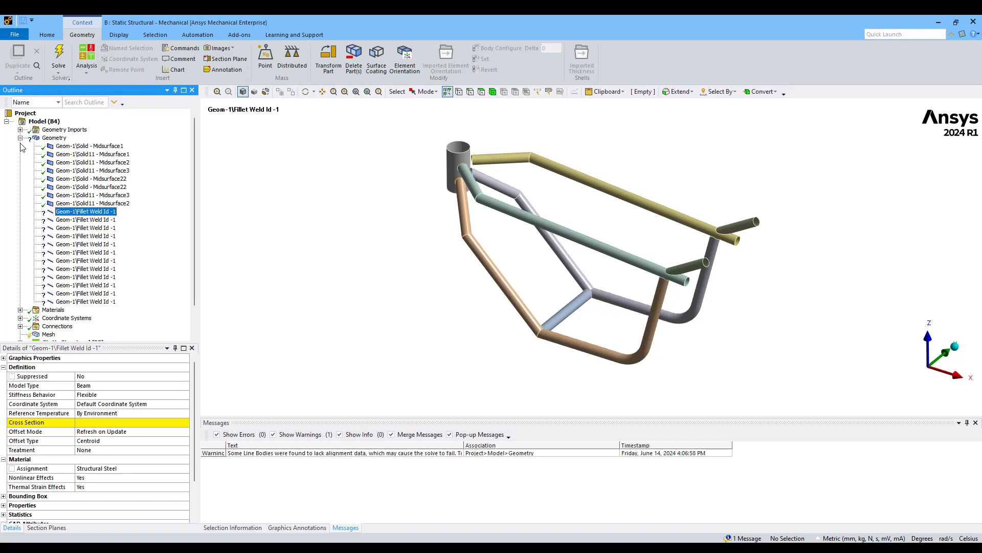
pyautogui.moveTo(195, 223); pyautogui.dragTo(194, 253)
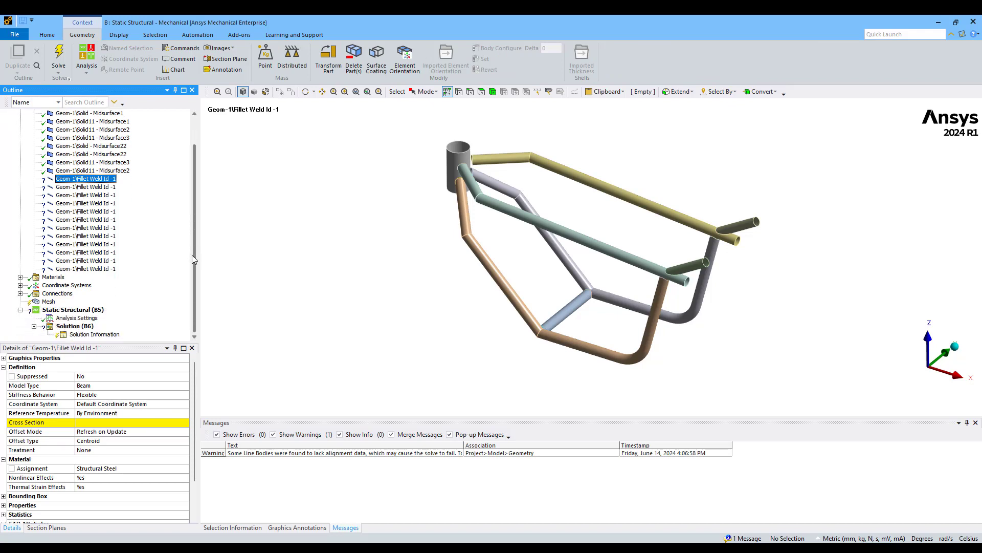
# - Insert a mesh method control scoped to all 20 frame bodies
pyautogui.click(49, 301)
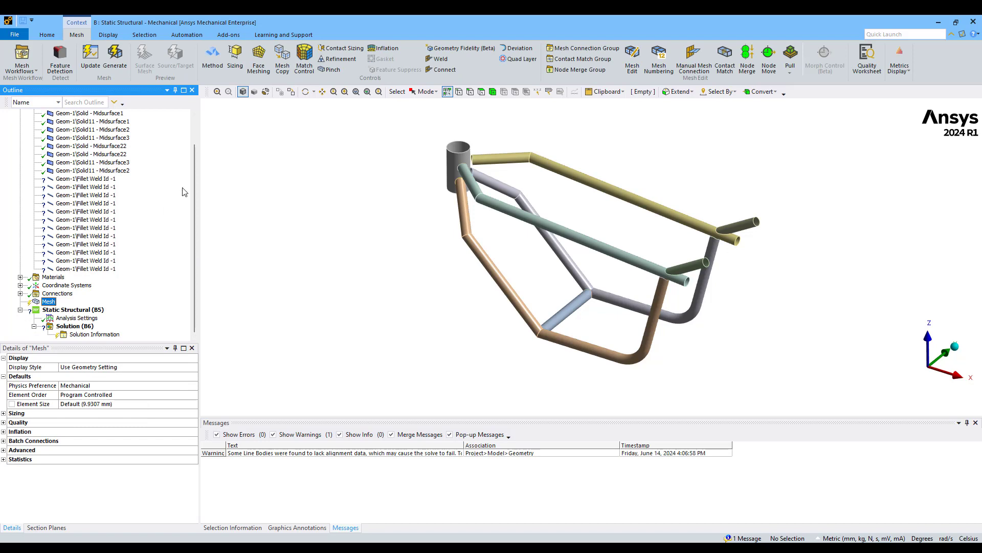
pyautogui.click(267, 240)
pyautogui.click(213, 58)
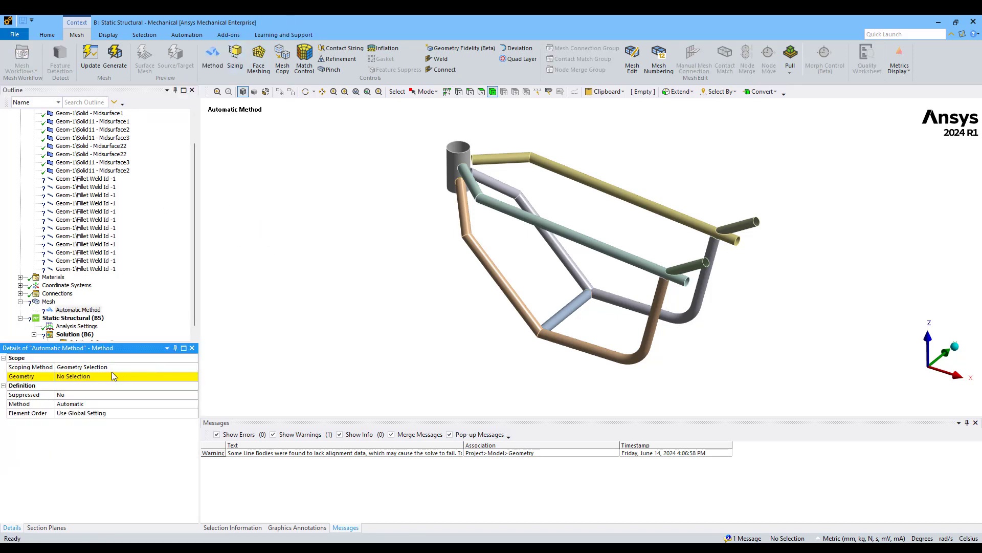
pyautogui.click(112, 367)
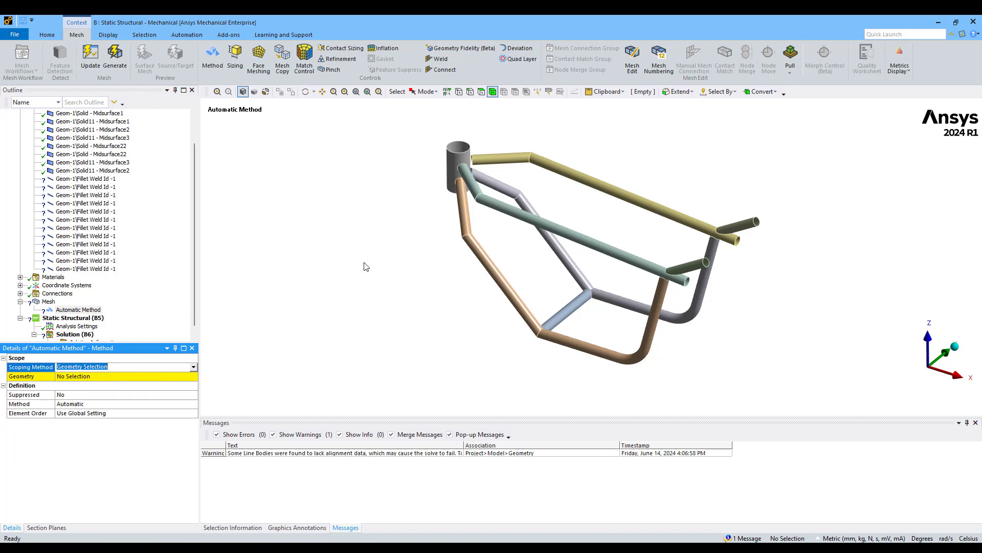
pyautogui.hotkey('alt', 'Down')
pyautogui.press('Return')
pyautogui.hotkey('ctrl', 'a')
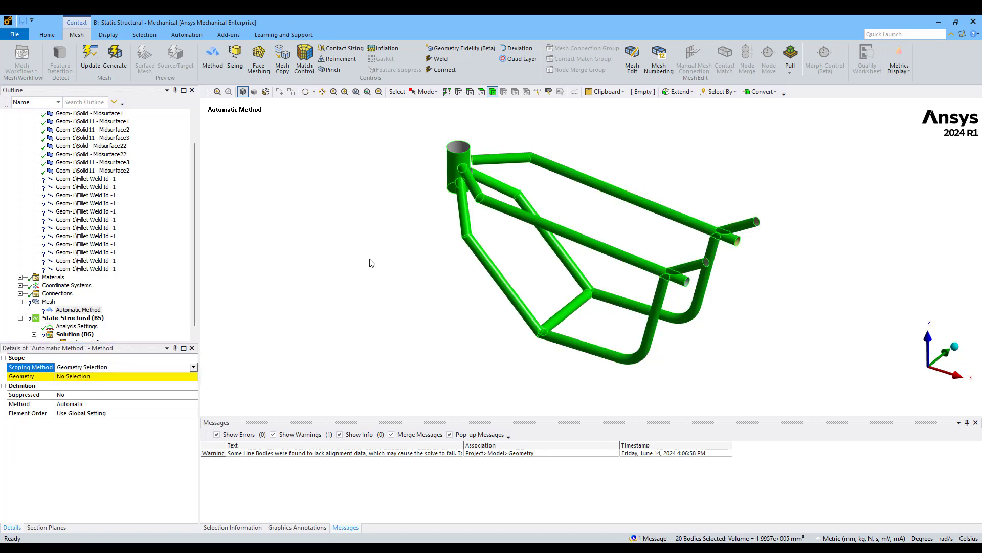
pyautogui.click(87, 377)
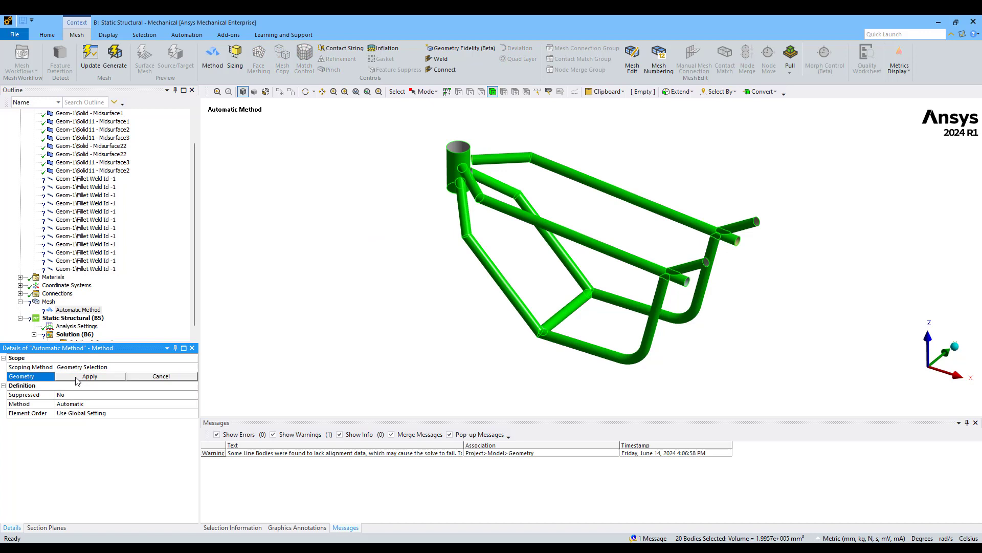
pyautogui.click(77, 377)
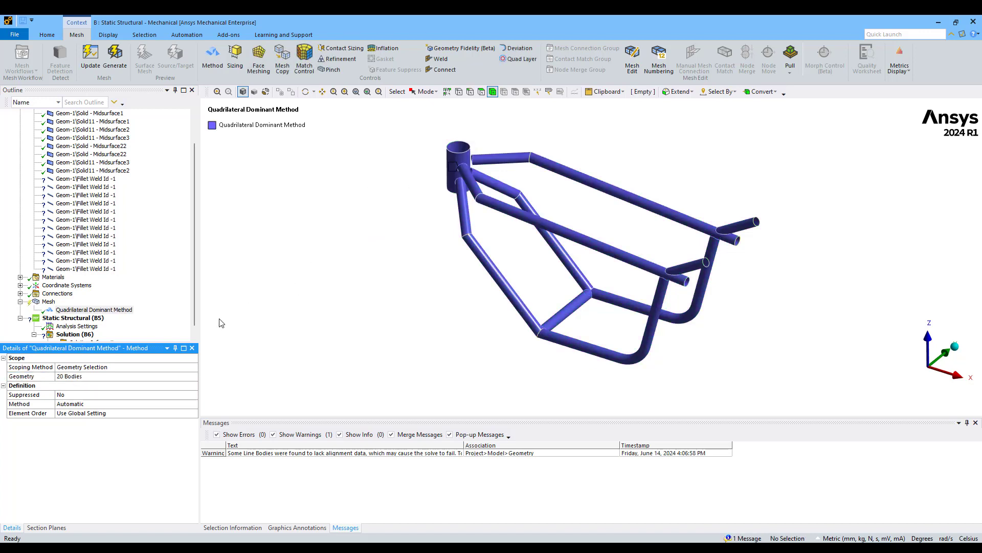
# - Set the mesh method to Automatic (PrimeMesh)
pyautogui.click(97, 404)
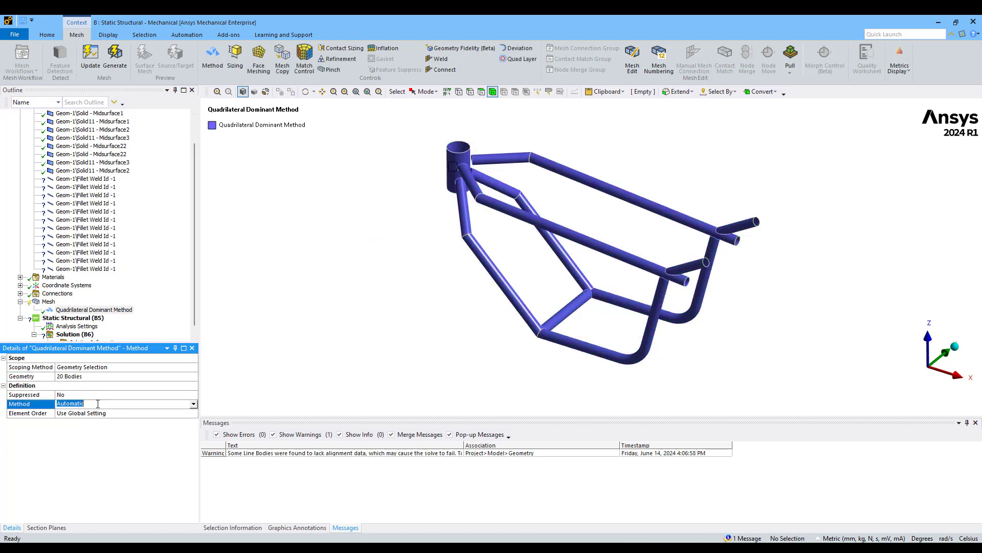
pyautogui.click(194, 404)
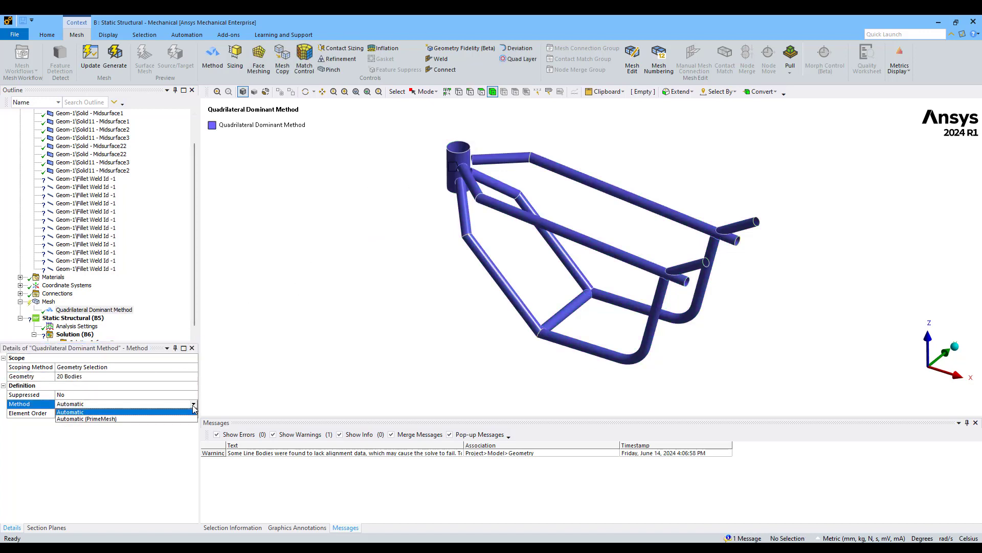
pyautogui.click(103, 419)
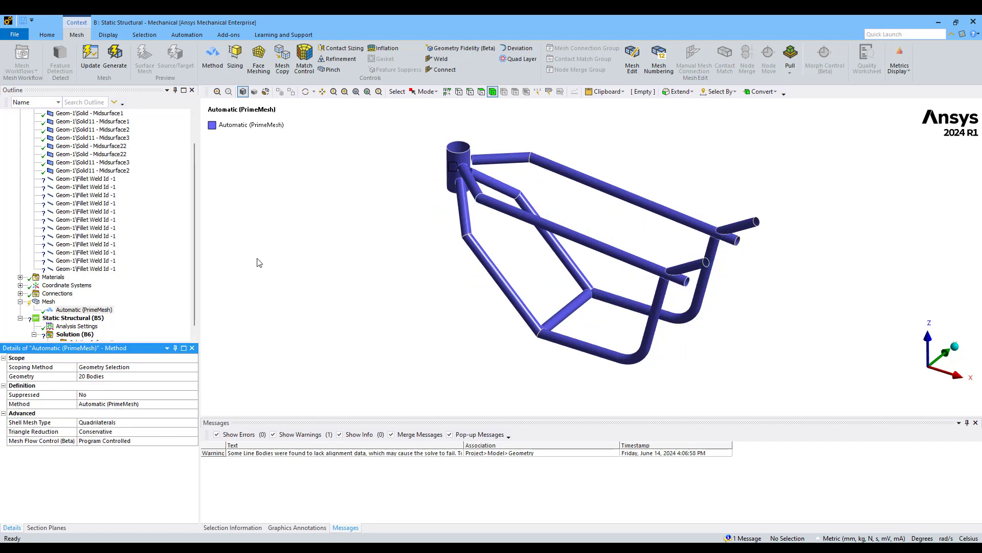
pyautogui.click(48, 302)
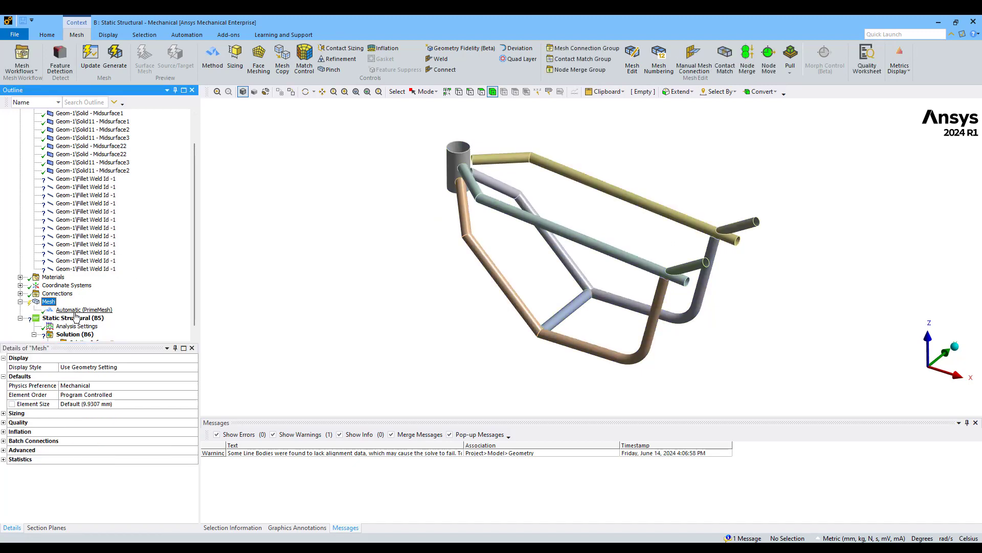
# - Set the global Element Size to 2.0 mm, then add a Weld mesh control and enlarge its Details pane
pyautogui.click(72, 404)
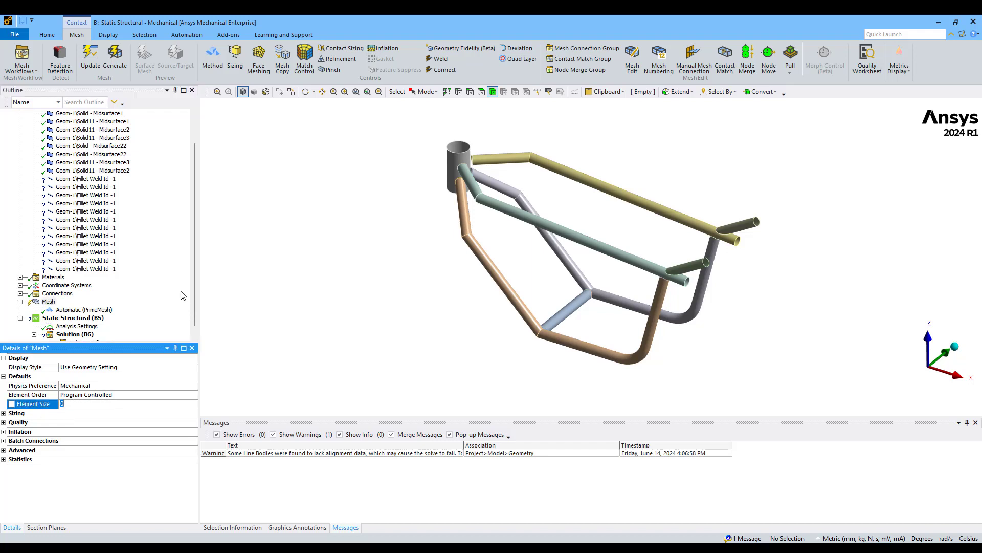
pyautogui.press('Return')
pyautogui.click(437, 60)
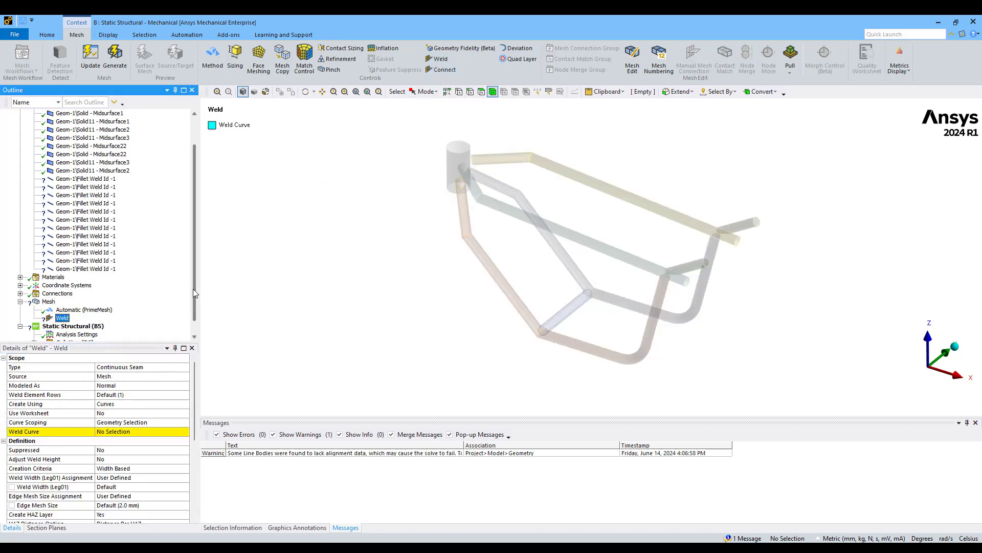
pyautogui.scroll(-1, 194, 293)
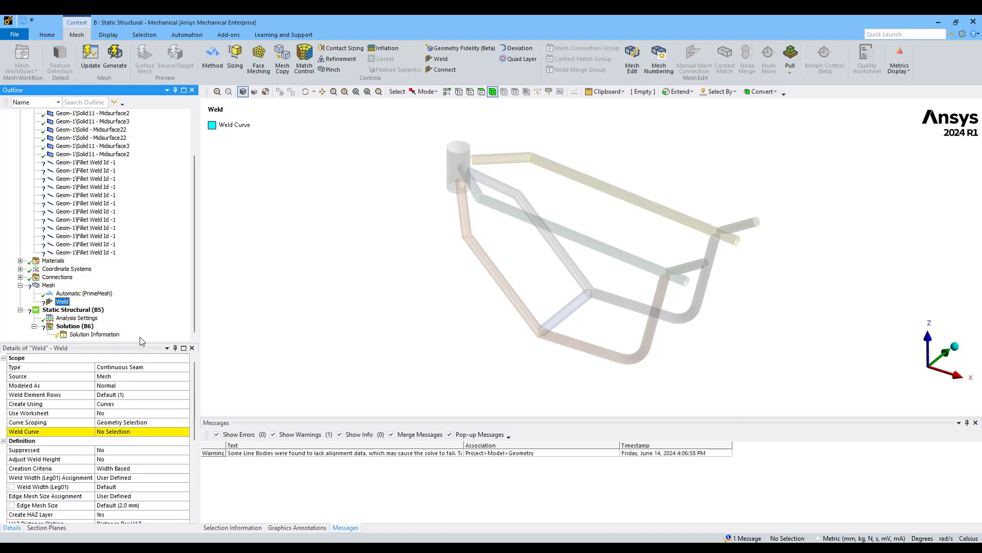
pyautogui.moveTo(142, 342); pyautogui.dragTo(142, 311)
pyautogui.scroll(2, 142, 211)
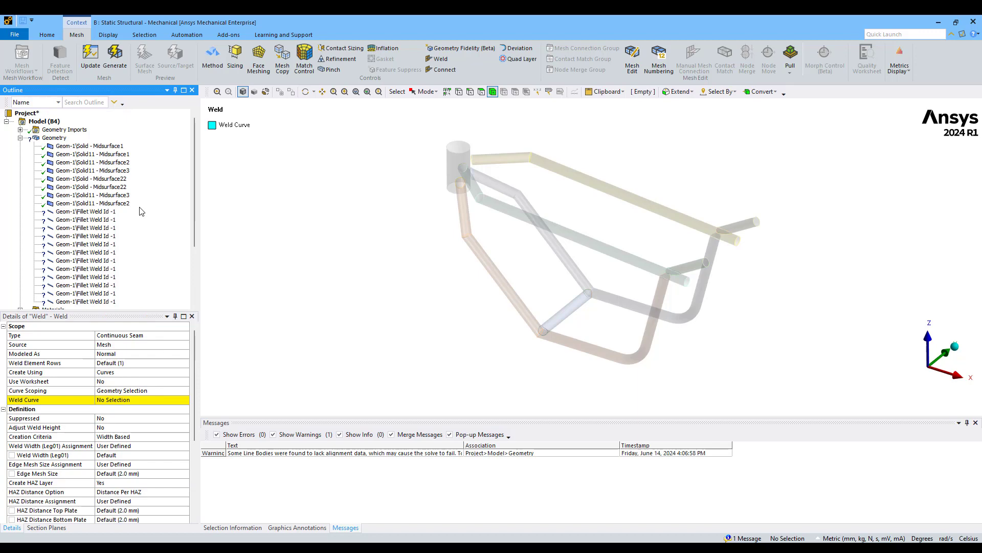
pyautogui.click(20, 138)
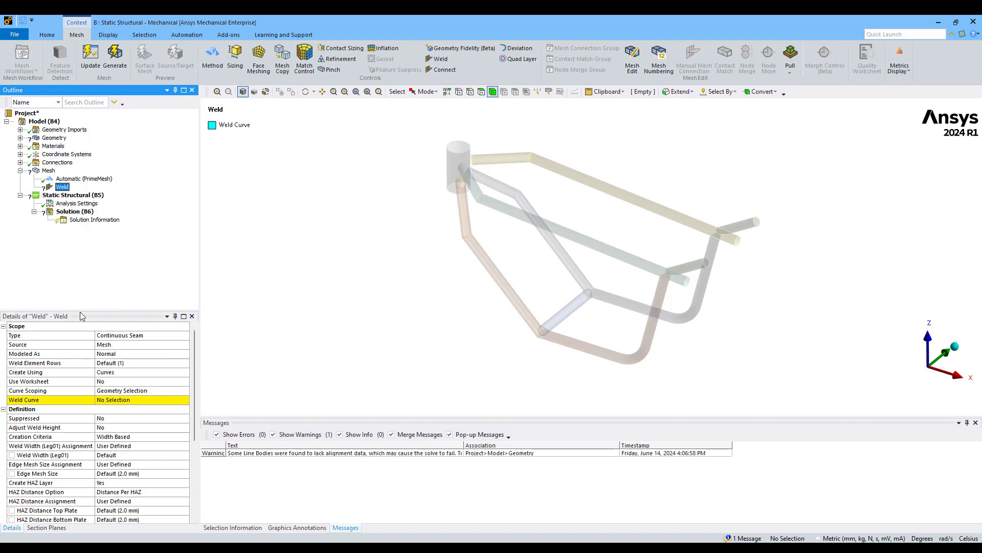
pyautogui.moveTo(80, 313); pyautogui.dragTo(99, 219)
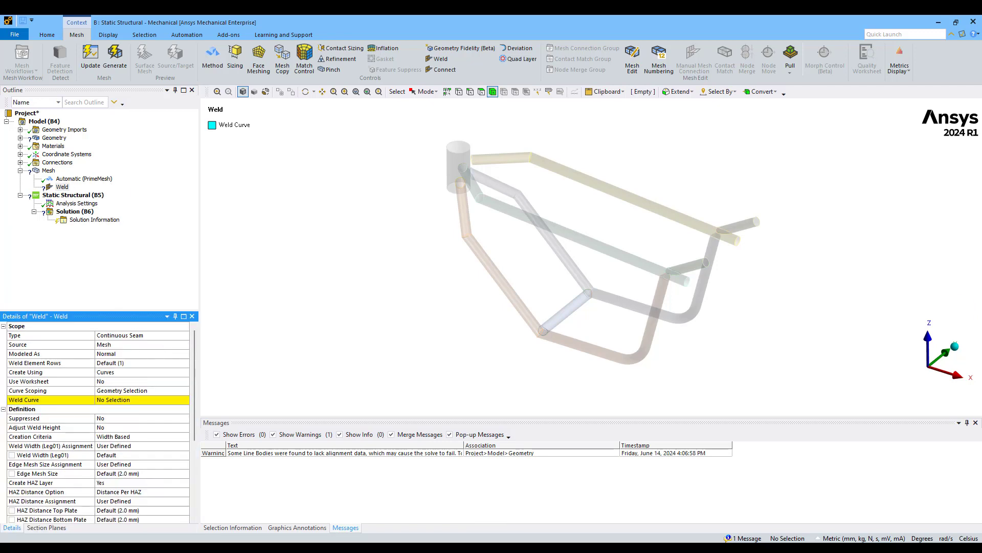
# - Set the weld's Modeled As to Normal and Angled and Weld Element Rows to 2
pyautogui.click(113, 353)
pyautogui.click(185, 354)
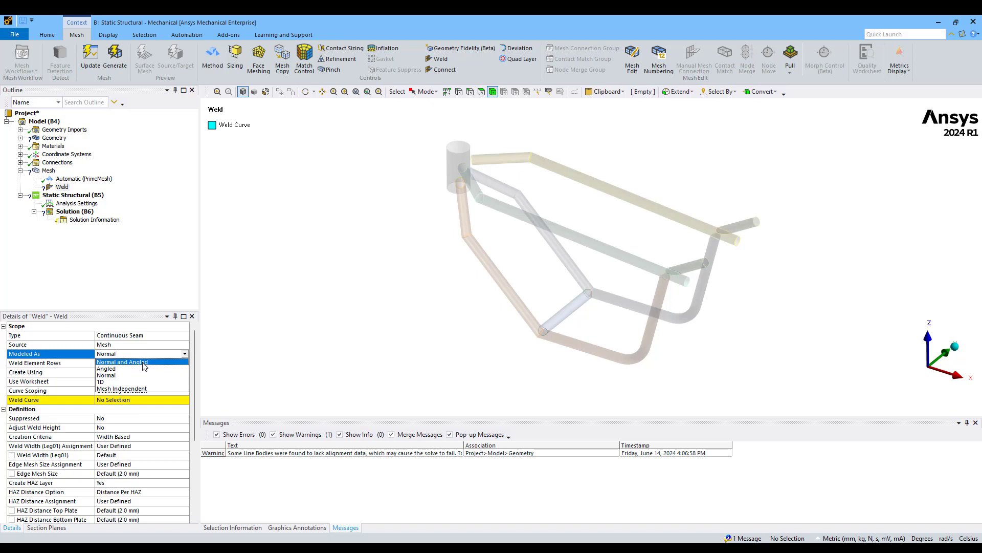
pyautogui.click(162, 362)
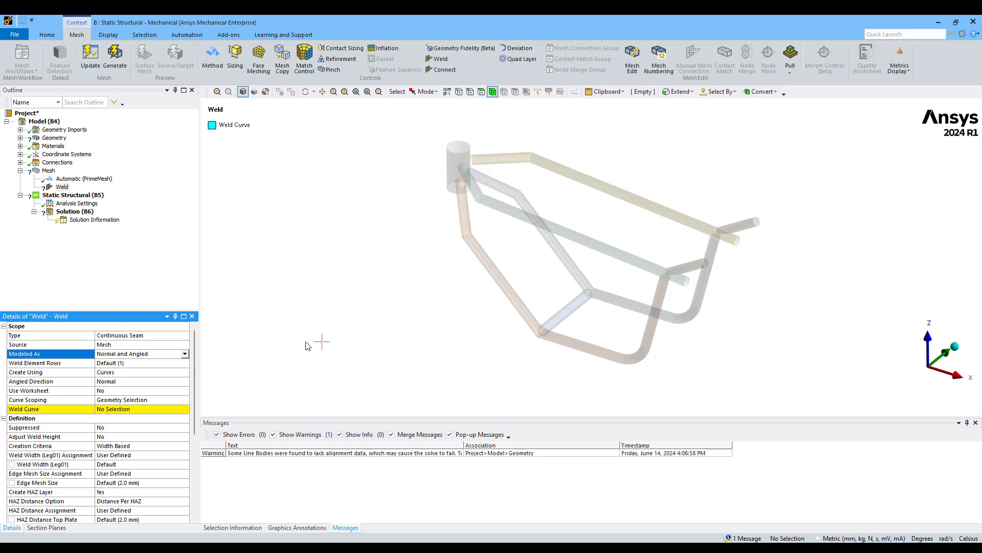
pyautogui.click(113, 363)
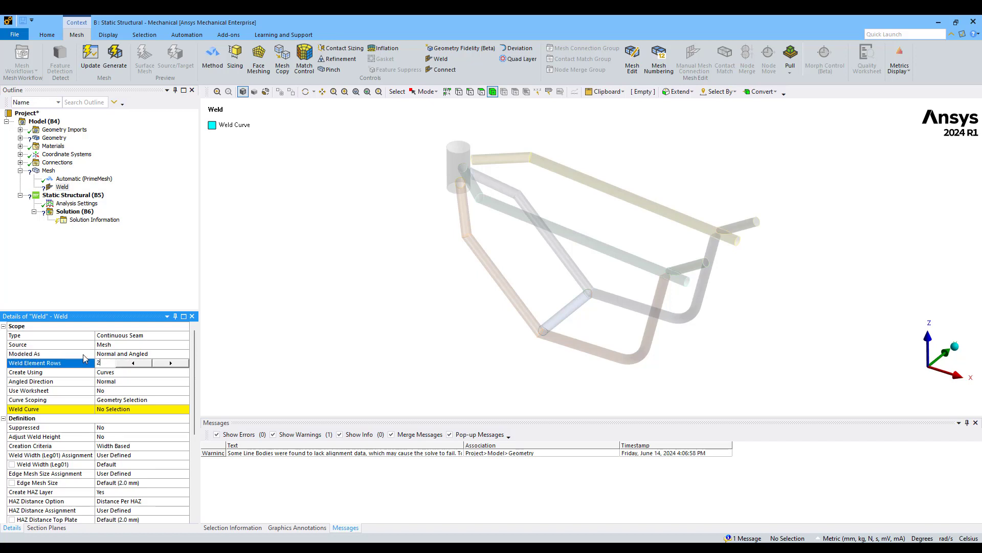
pyautogui.click(102, 290)
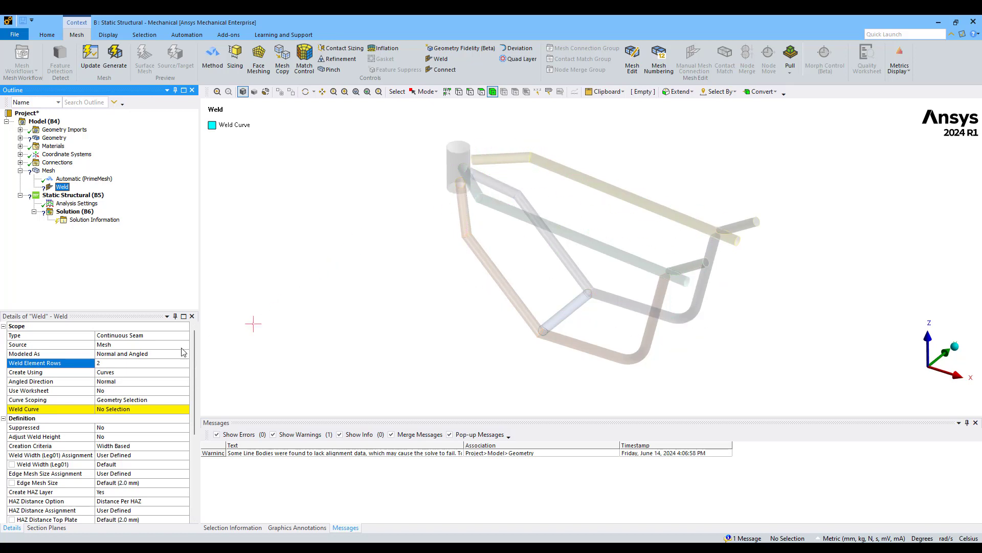
pyautogui.click(36, 375)
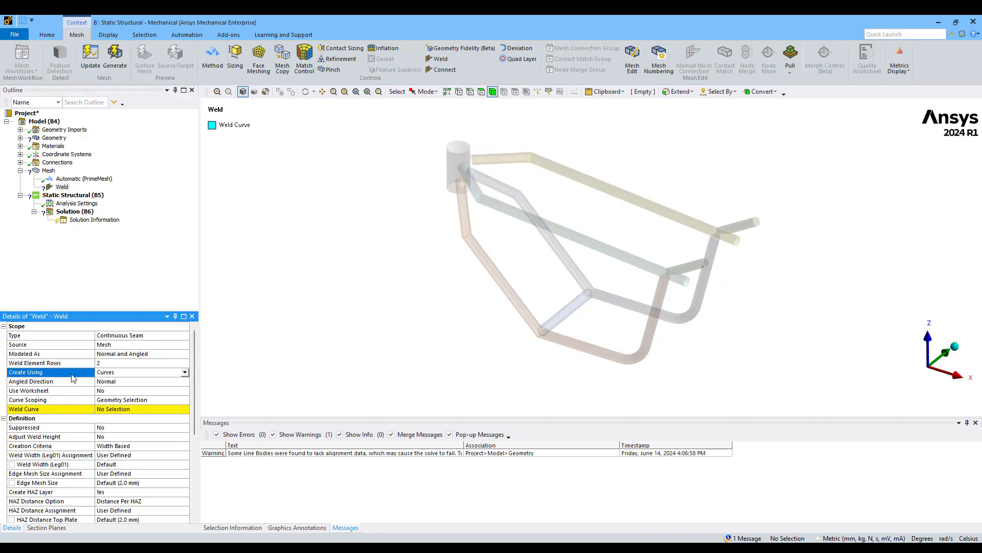
pyautogui.click(185, 373)
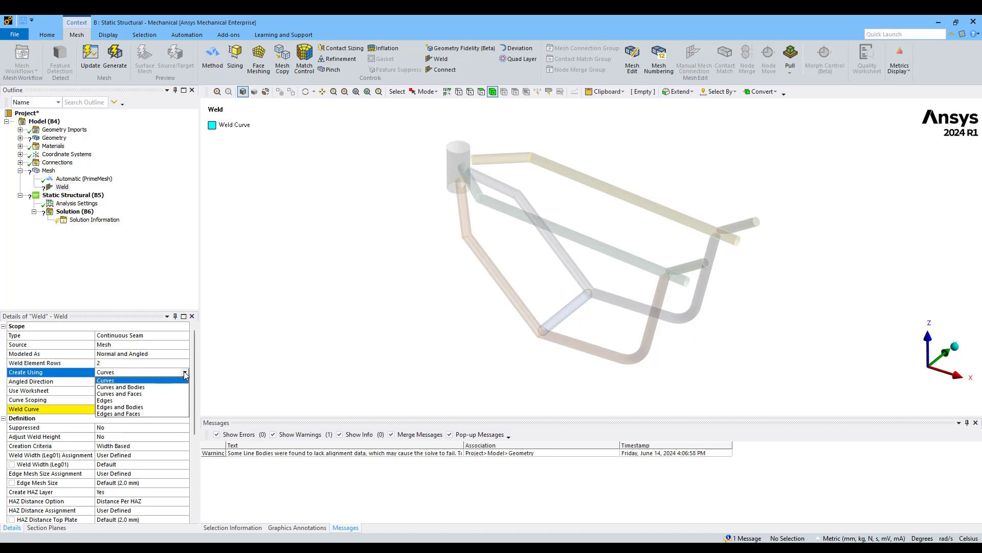
pyautogui.click(137, 380)
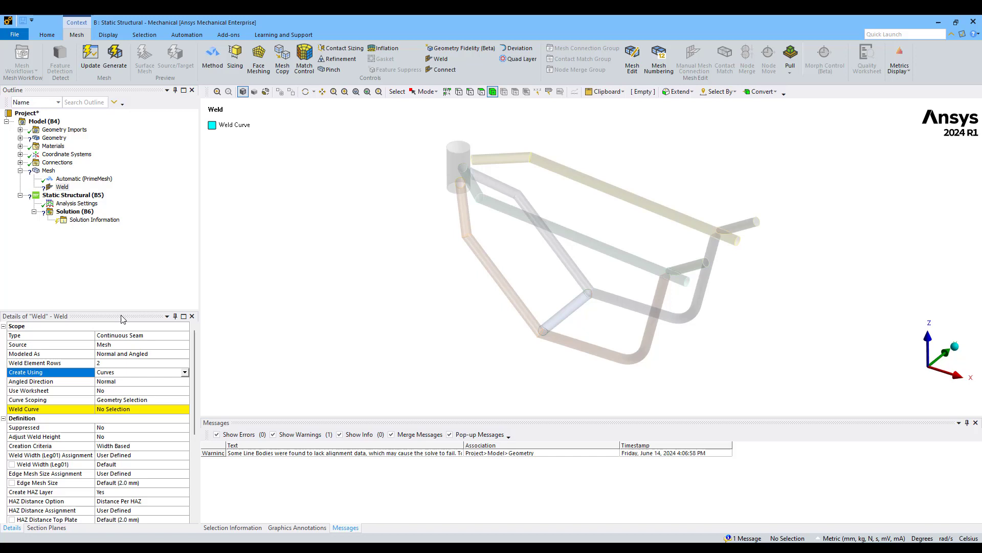
pyautogui.click(105, 401)
pyautogui.click(183, 401)
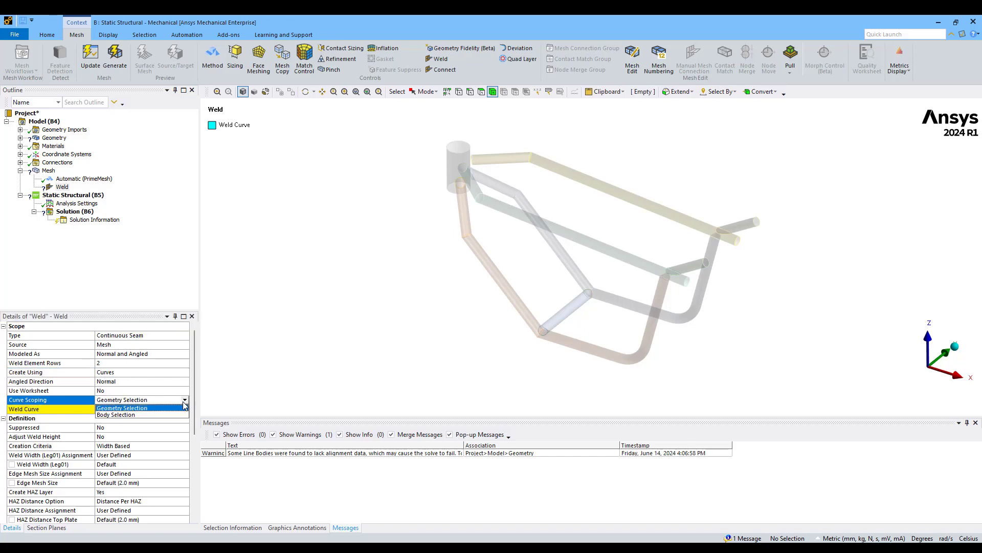
pyautogui.click(169, 414)
pyautogui.click(168, 408)
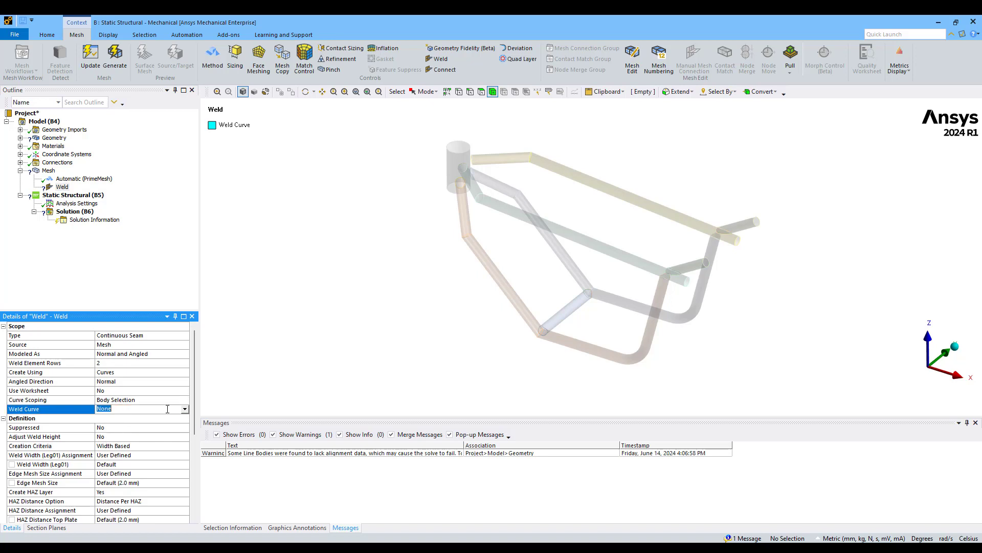
pyautogui.click(184, 409)
pyautogui.click(128, 417)
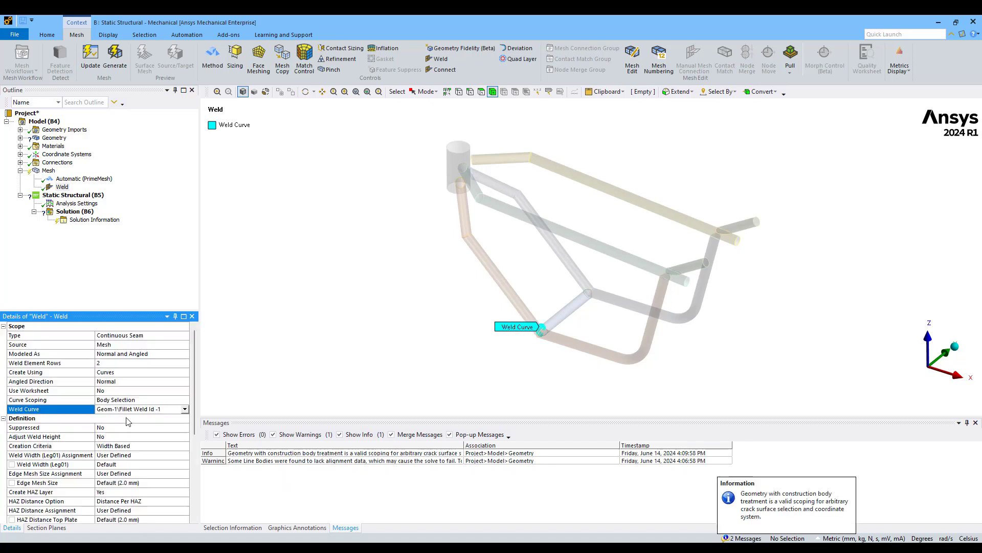
pyautogui.moveTo(153, 309); pyautogui.dragTo(153, 237)
pyautogui.scroll(5, 559, 355)
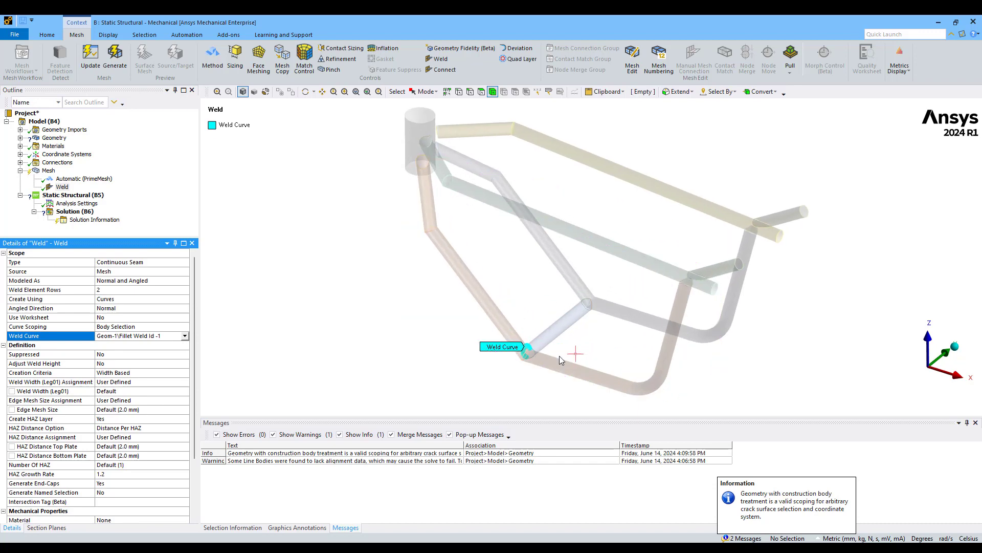
pyautogui.scroll(5, 557, 290)
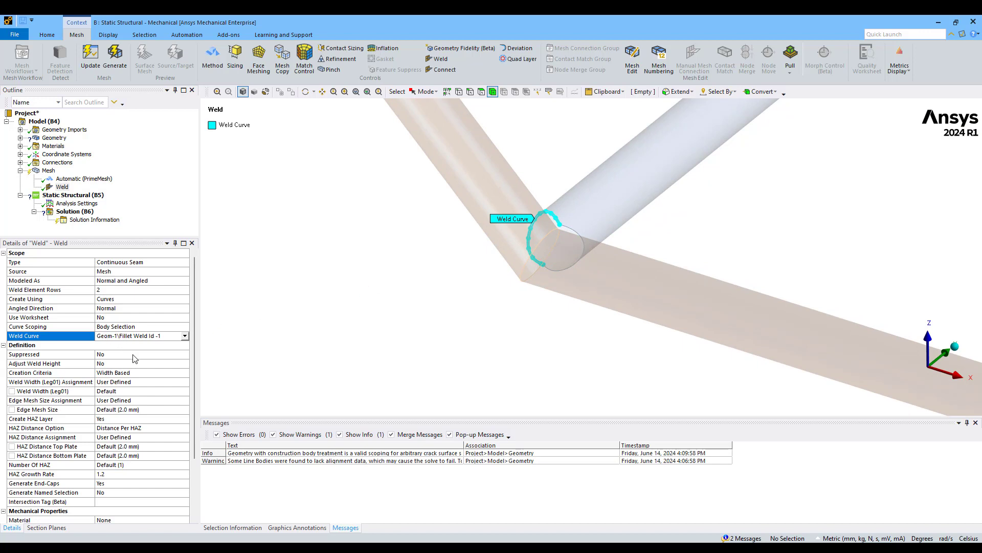
pyautogui.scroll(-10, 467, 307)
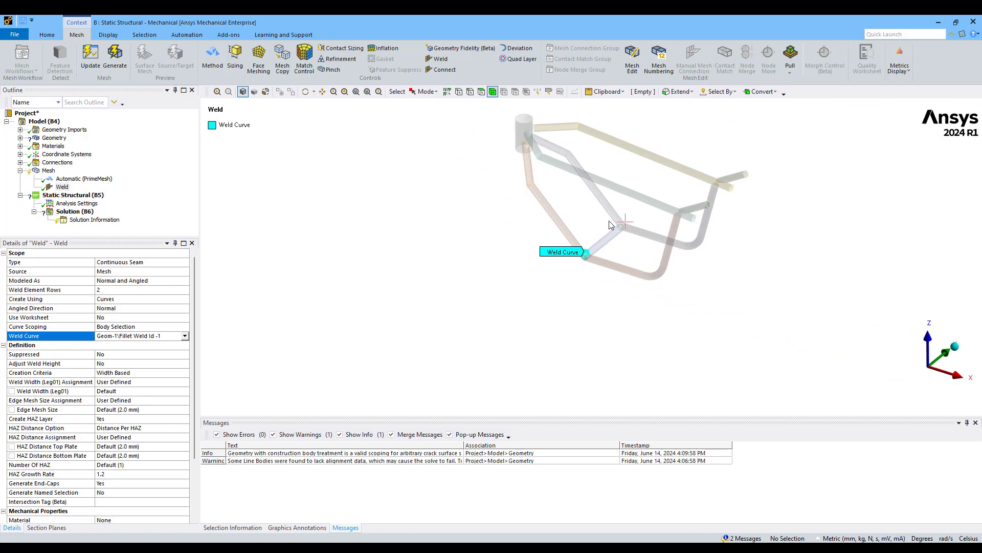
pyautogui.keyDown('ctrl'); pyautogui.moveTo(618, 216); pyautogui.dragTo(527, 277, button='middle'); pyautogui.keyUp('ctrl')
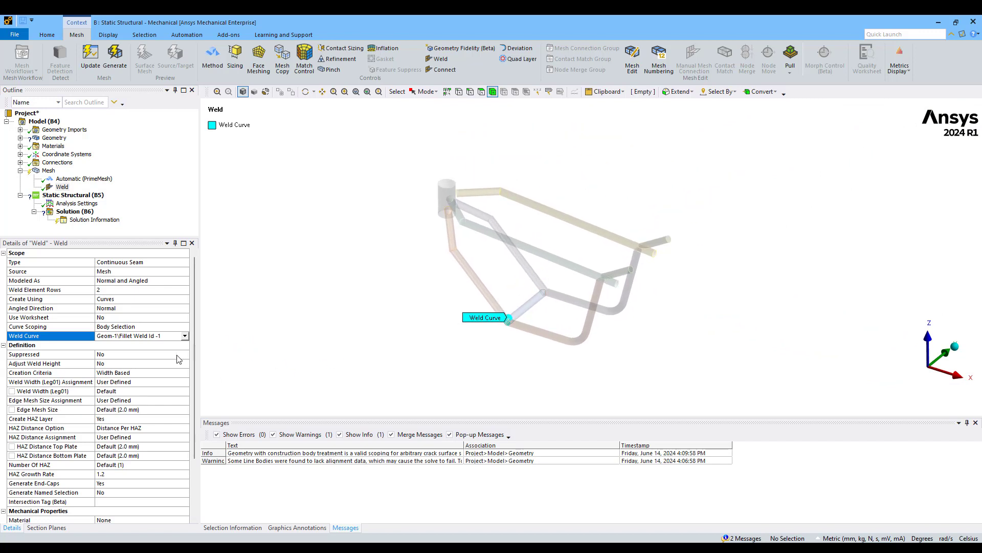
pyautogui.moveTo(194, 349); pyautogui.dragTo(194, 387)
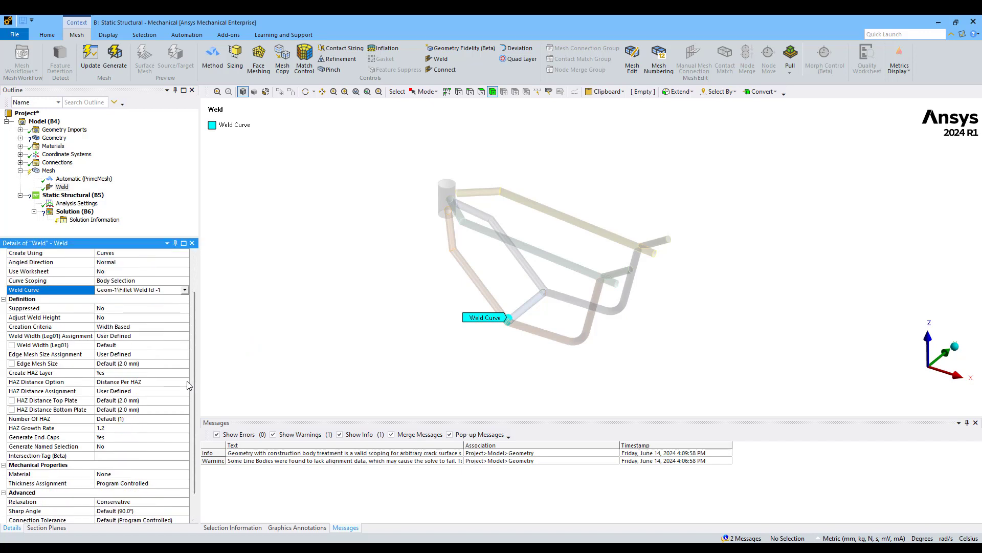
# - Set the weld's Edge Mesh Size to 1.0 mm
pyautogui.click(109, 363)
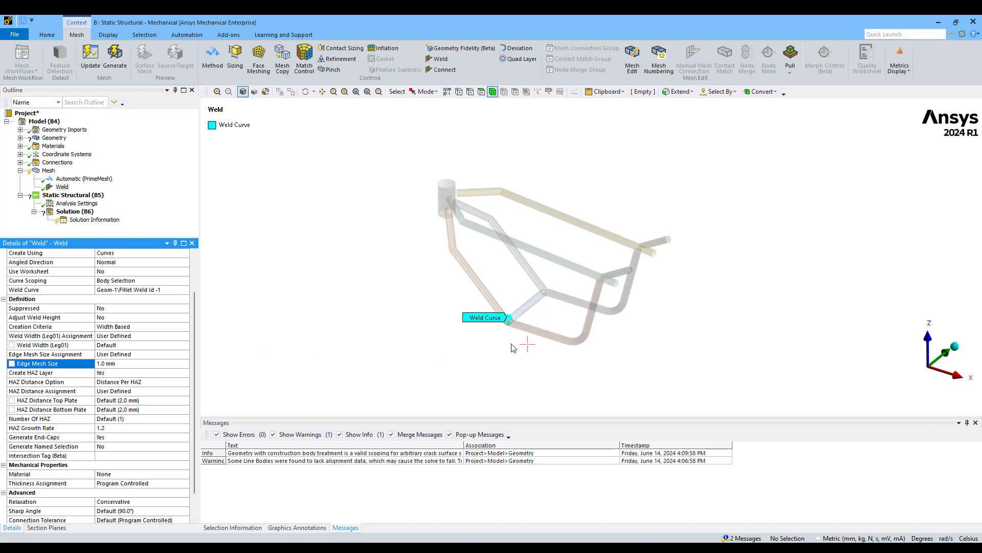
pyautogui.scroll(3, 512, 348)
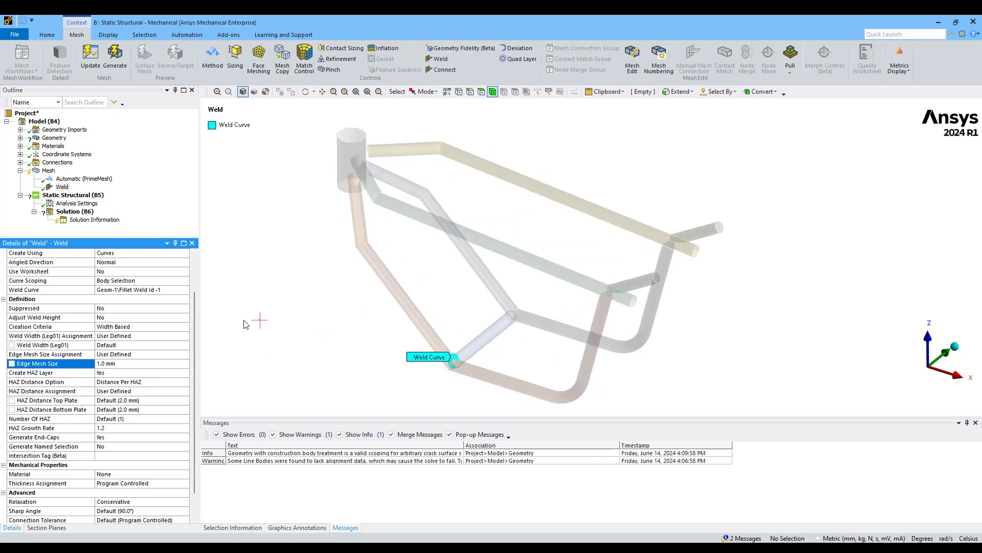
pyautogui.moveTo(194, 356); pyautogui.dragTo(195, 392)
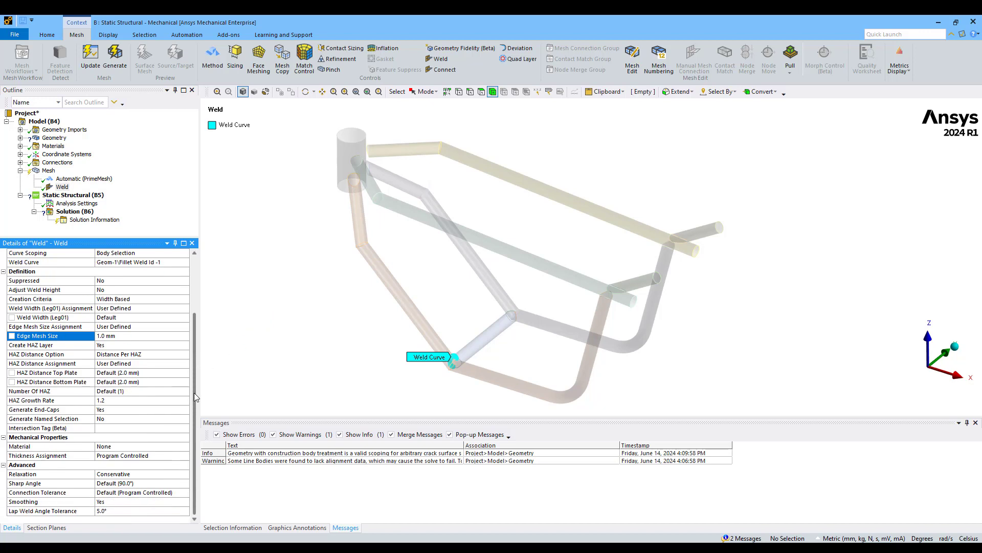
# - Assign Structural Steel as the weld material
pyautogui.click(114, 446)
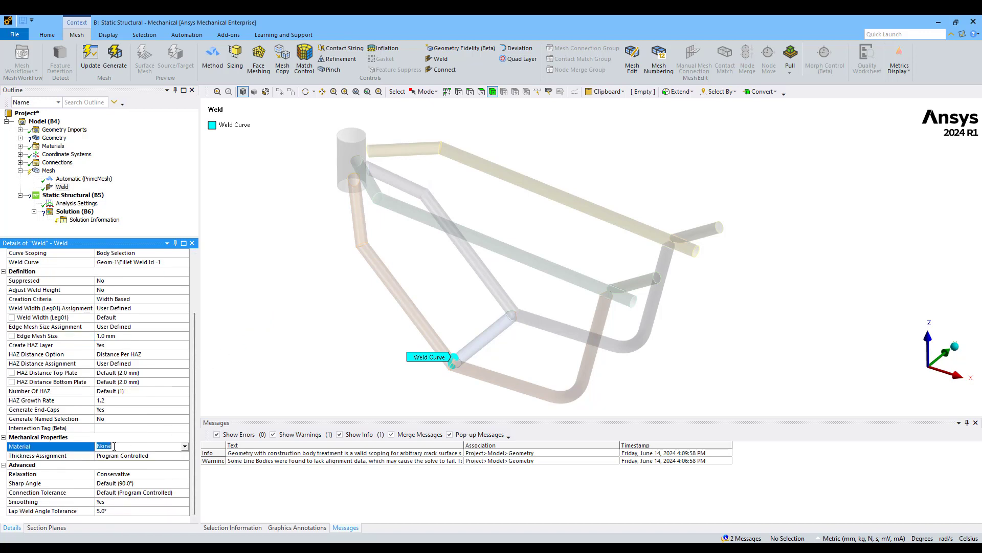
pyautogui.click(185, 446)
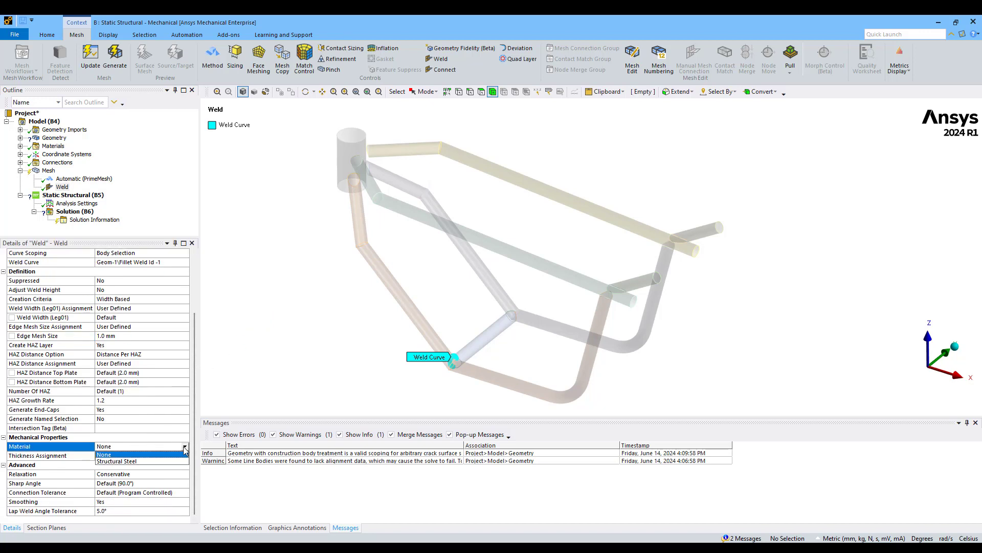
pyautogui.click(121, 461)
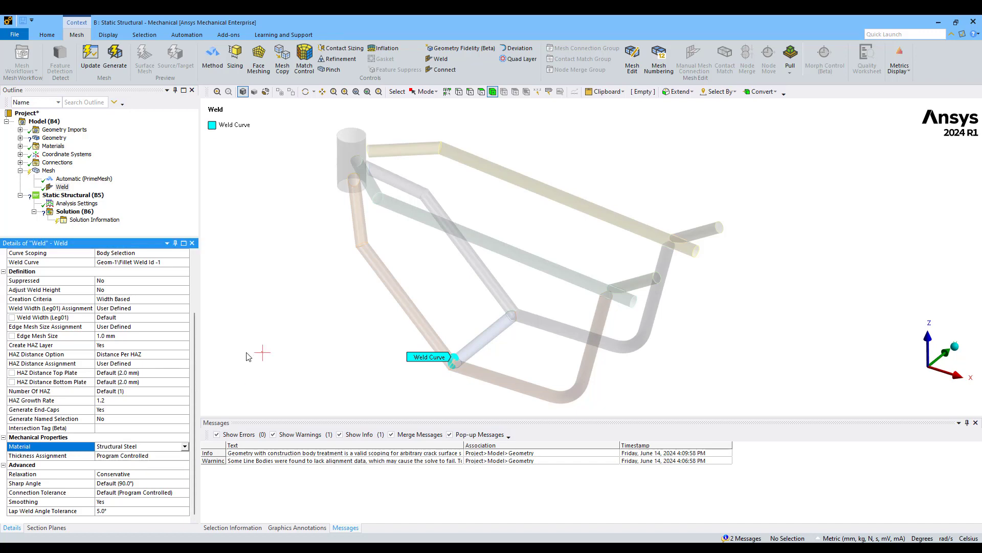
pyautogui.click(289, 328)
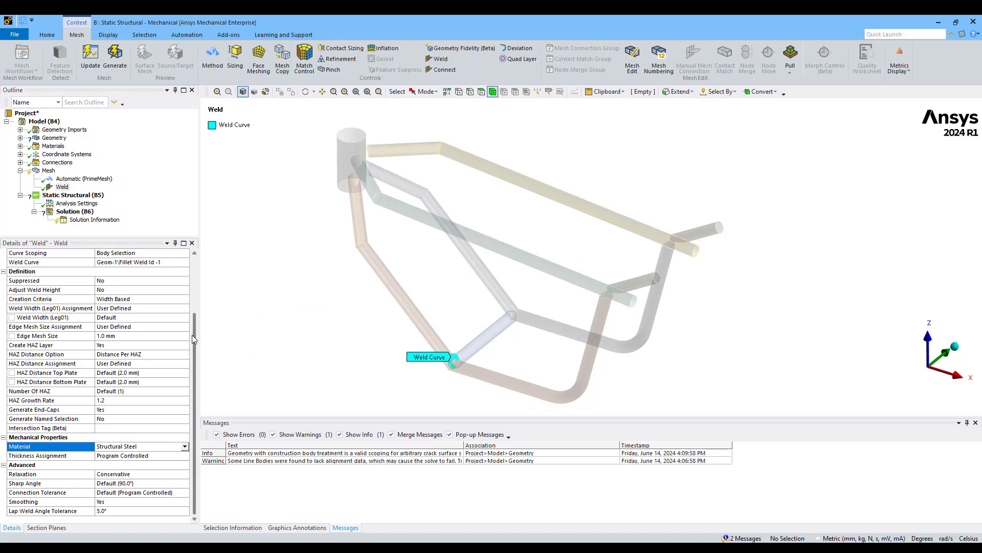
pyautogui.moveTo(194, 336); pyautogui.dragTo(192, 269)
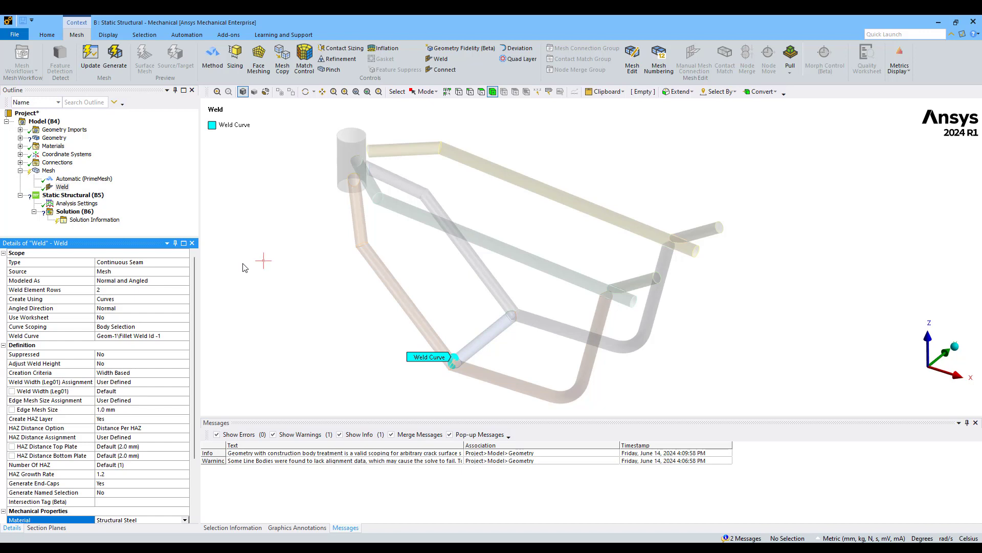
# - Switch the weld to Use Worksheet = Yes and create twelve weld controls, one per curve body
pyautogui.click(42, 319)
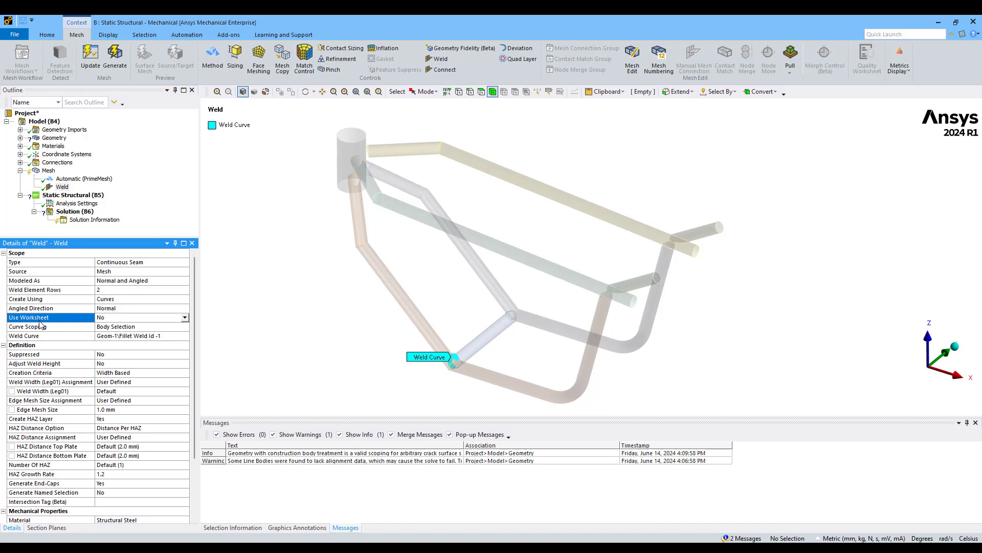
pyautogui.click(184, 317)
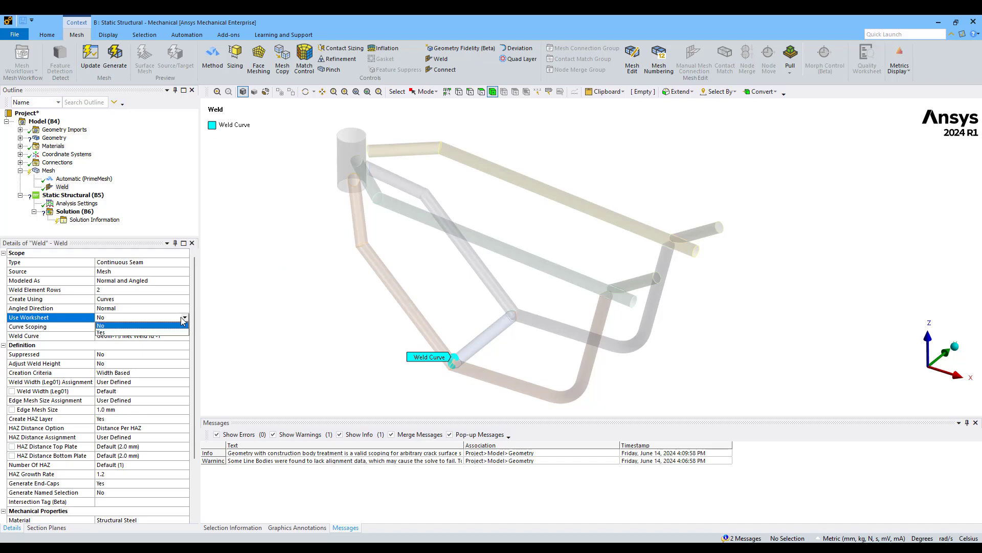
pyautogui.click(150, 332)
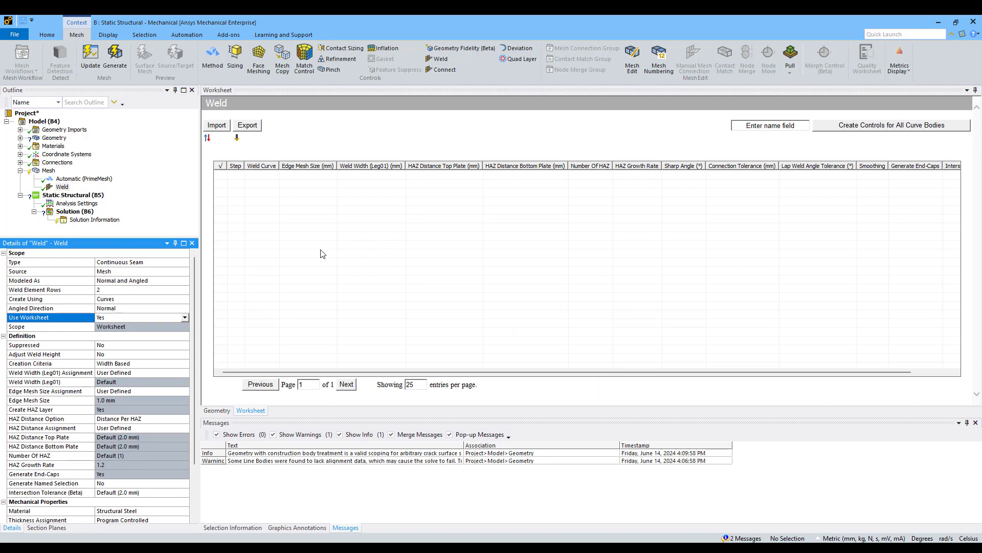
pyautogui.click(830, 129)
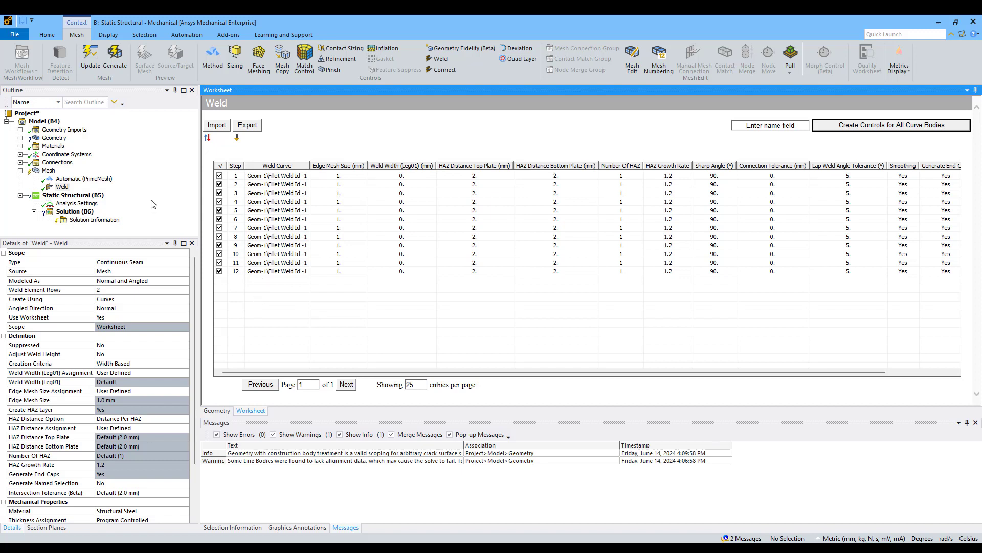
# - Generate the frame's shell mesh with 1 mm weld elements at each tube joint
pyautogui.click(48, 170)
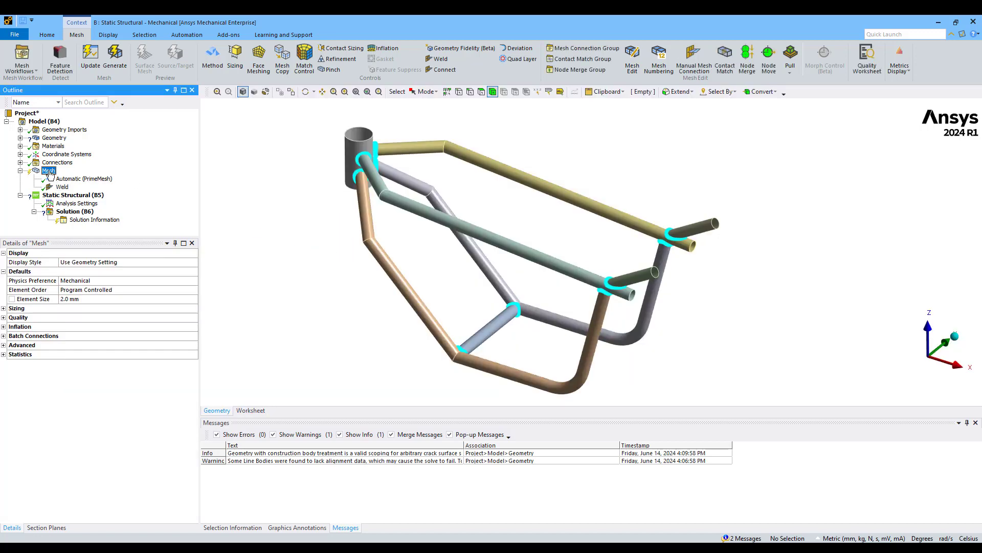
pyautogui.rightClick(49, 172)
pyautogui.click(306, 280)
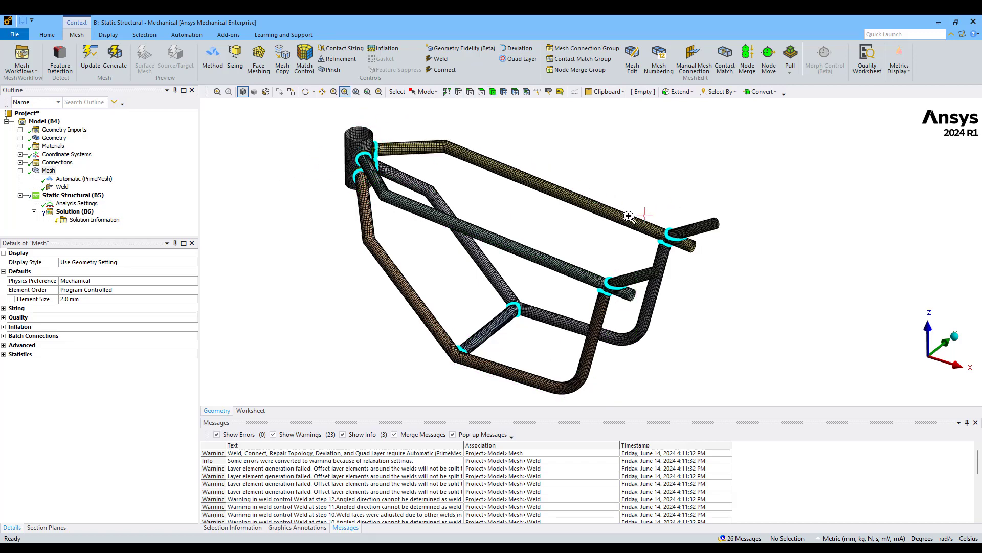
pyautogui.moveTo(705, 255); pyautogui.dragTo(693, 255)
pyautogui.moveTo(561, 249); pyautogui.dragTo(479, 247, button='middle')
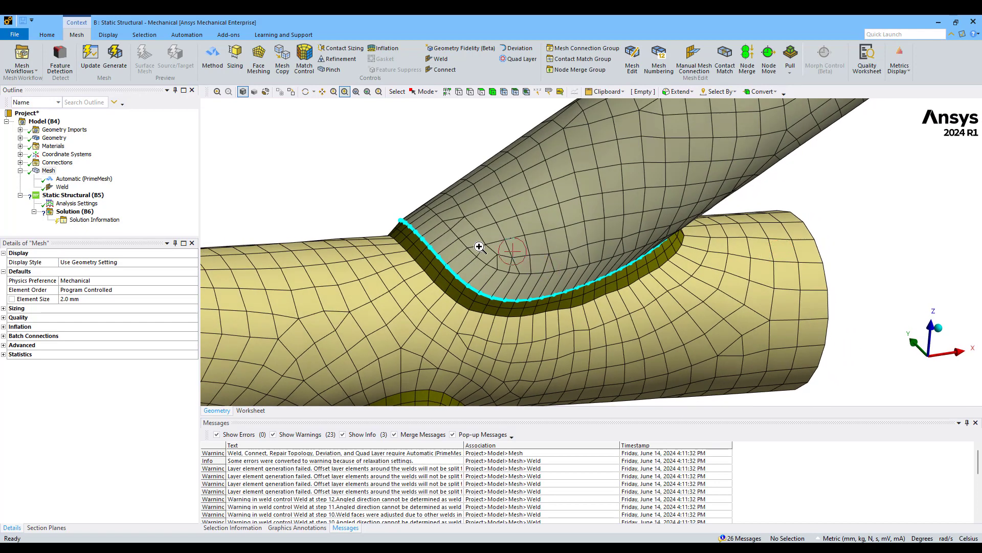
pyautogui.moveTo(437, 249); pyautogui.dragTo(437, 250)
pyautogui.scroll(4, 566, 241)
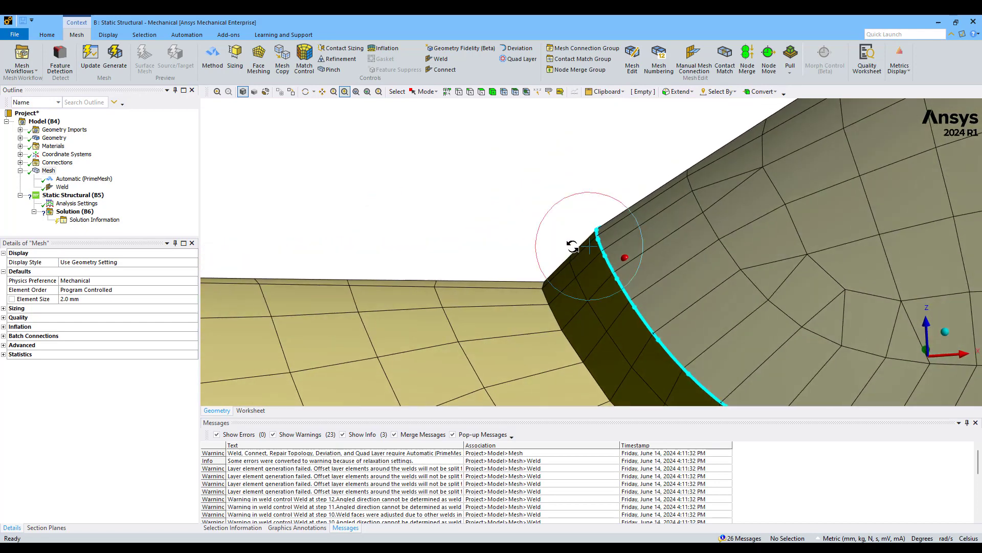
pyautogui.scroll(-6, 588, 231)
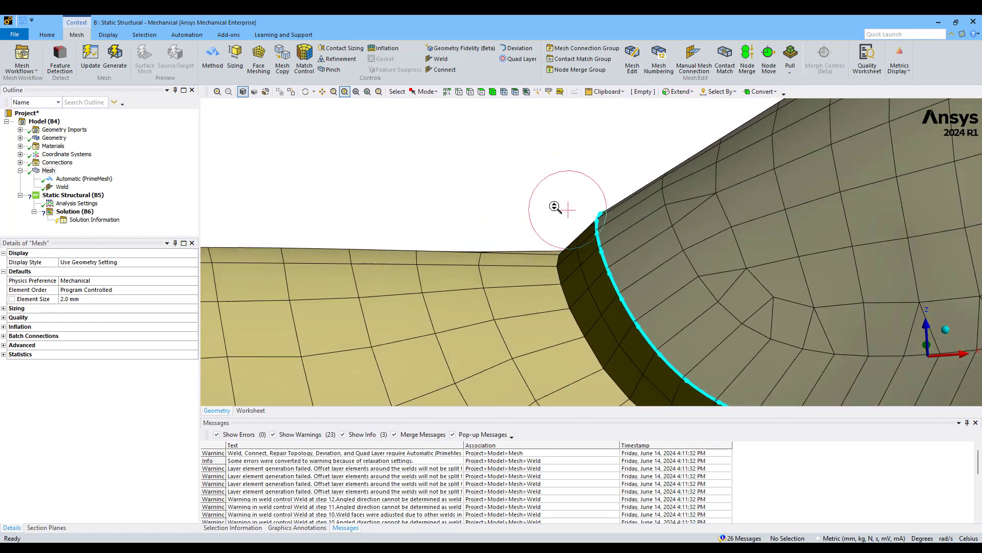
pyautogui.moveTo(574, 208)
pyautogui.mouseDown(button='middle')
pyautogui.moveTo(680, 263)
pyautogui.moveTo(508, 232)
pyautogui.moveTo(487, 232)
pyautogui.moveTo(478, 245)
pyautogui.moveTo(491, 232)
pyautogui.mouseUp(button='middle')
pyautogui.scroll(3, 791, 276)
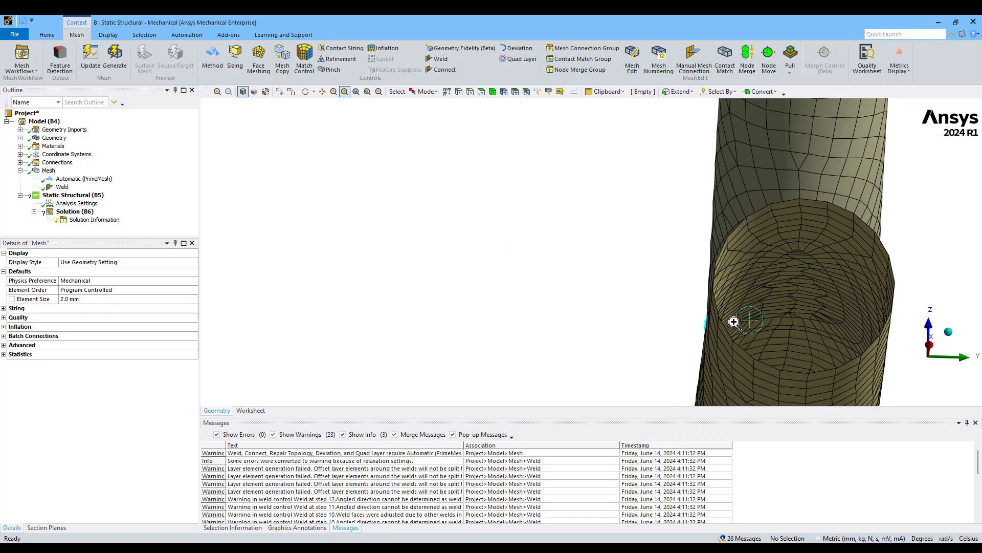
pyautogui.scroll(-5, 633, 276)
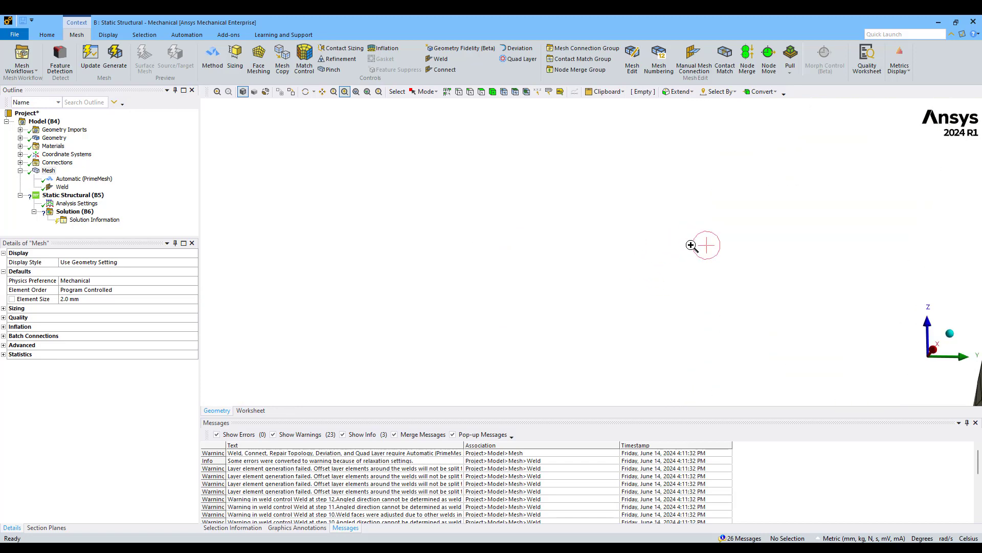
pyautogui.moveTo(635, 252); pyautogui.dragTo(753, 229, button='middle')
pyautogui.scroll(1, 753, 228)
pyautogui.scroll(-3, 600, 323)
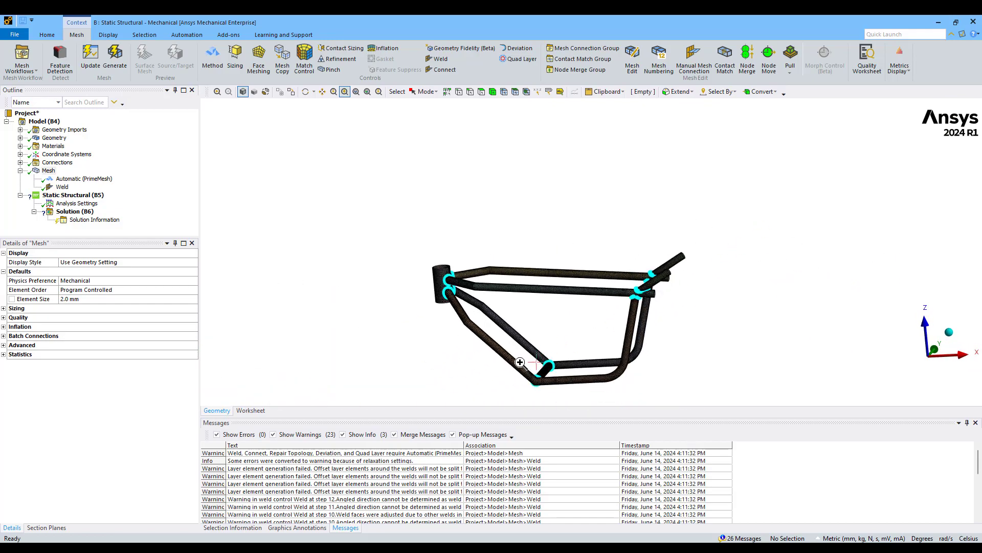
pyautogui.moveTo(557, 396); pyautogui.dragTo(558, 396)
pyautogui.moveTo(588, 274); pyautogui.dragTo(601, 333, button='middle')
pyautogui.scroll(-5, 669, 301)
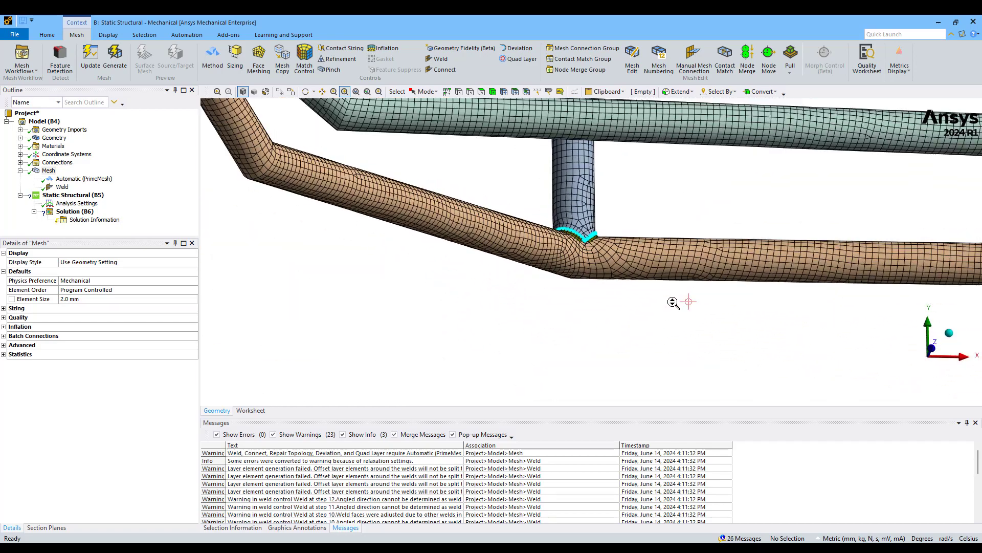
pyautogui.moveTo(668, 302); pyautogui.dragTo(491, 158, button='middle')
pyautogui.moveTo(472, 158); pyautogui.dragTo(473, 158)
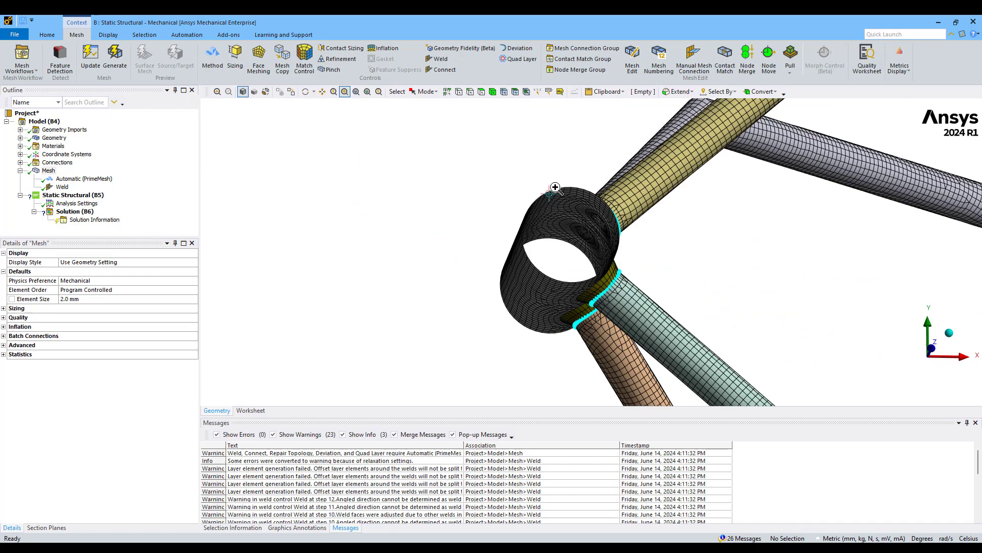
pyautogui.moveTo(472, 158); pyautogui.dragTo(598, 275, button='middle')
pyautogui.moveTo(597, 275); pyautogui.dragTo(526, 147)
pyautogui.moveTo(623, 263); pyautogui.dragTo(622, 263)
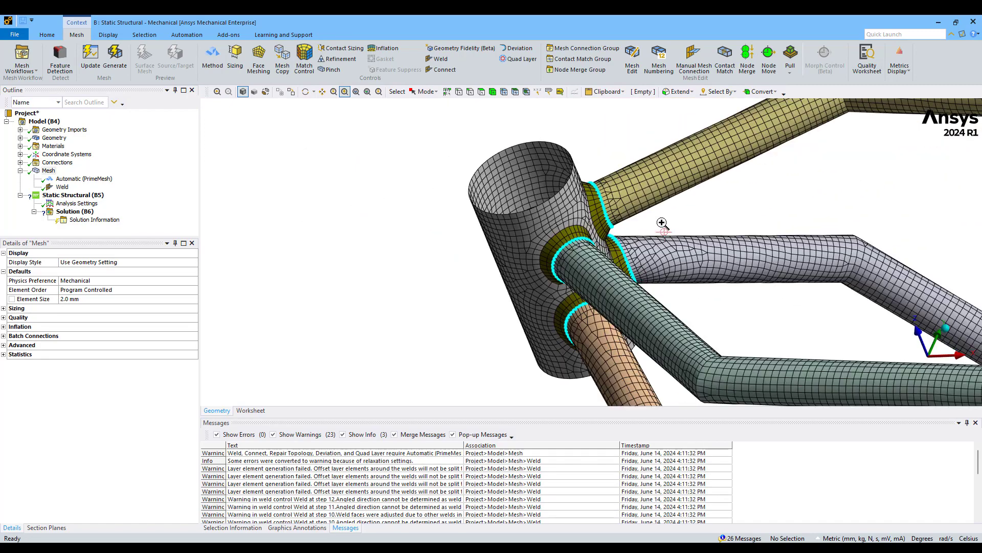
pyautogui.moveTo(684, 210); pyautogui.dragTo(471, 241, button='middle')
pyautogui.moveTo(471, 241); pyautogui.dragTo(683, 253)
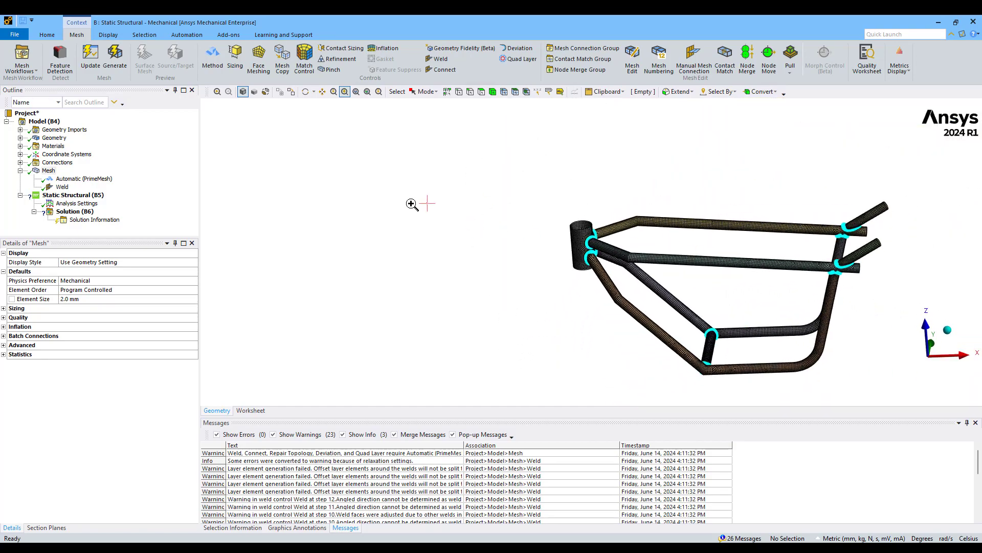